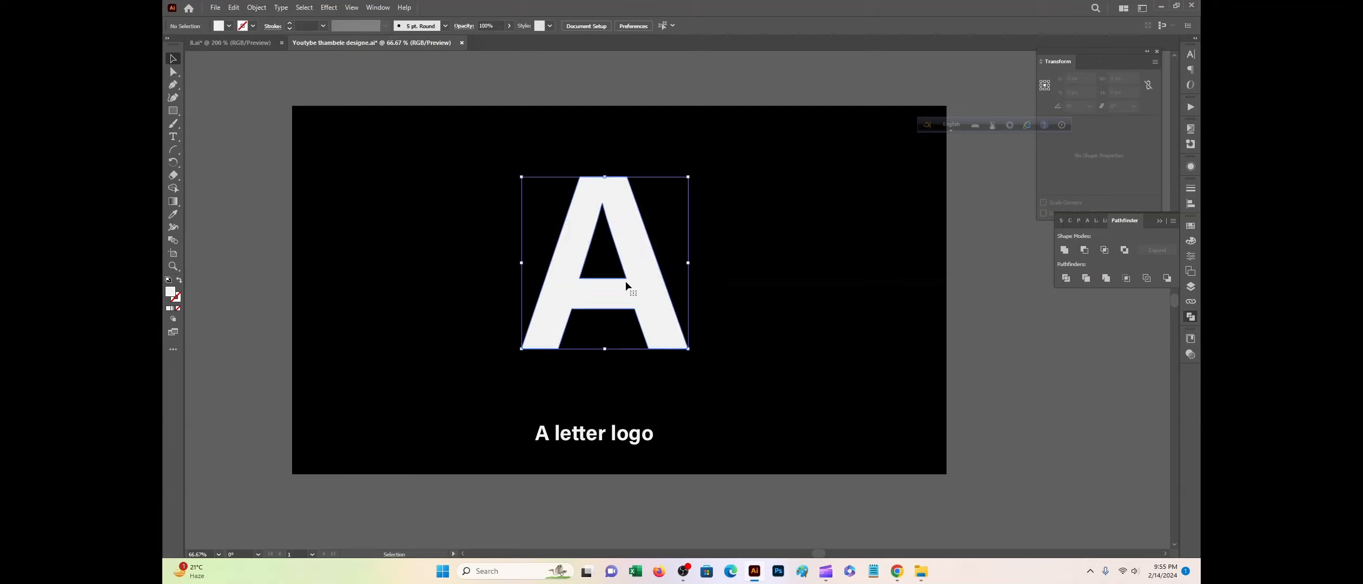
# Step: With the Pen tool, draw a straight path segment along the bottom edge of the letter A's left leg
pyautogui.click(352, 251)
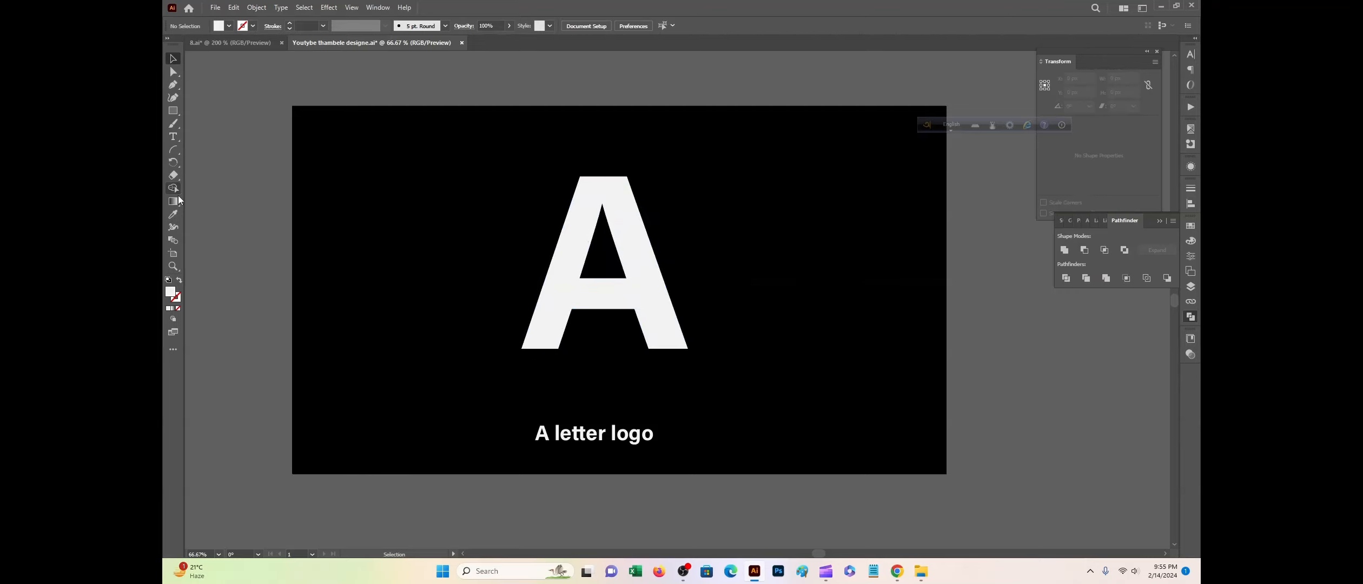
pyautogui.moveTo(173, 85); pyautogui.dragTo(217, 85)
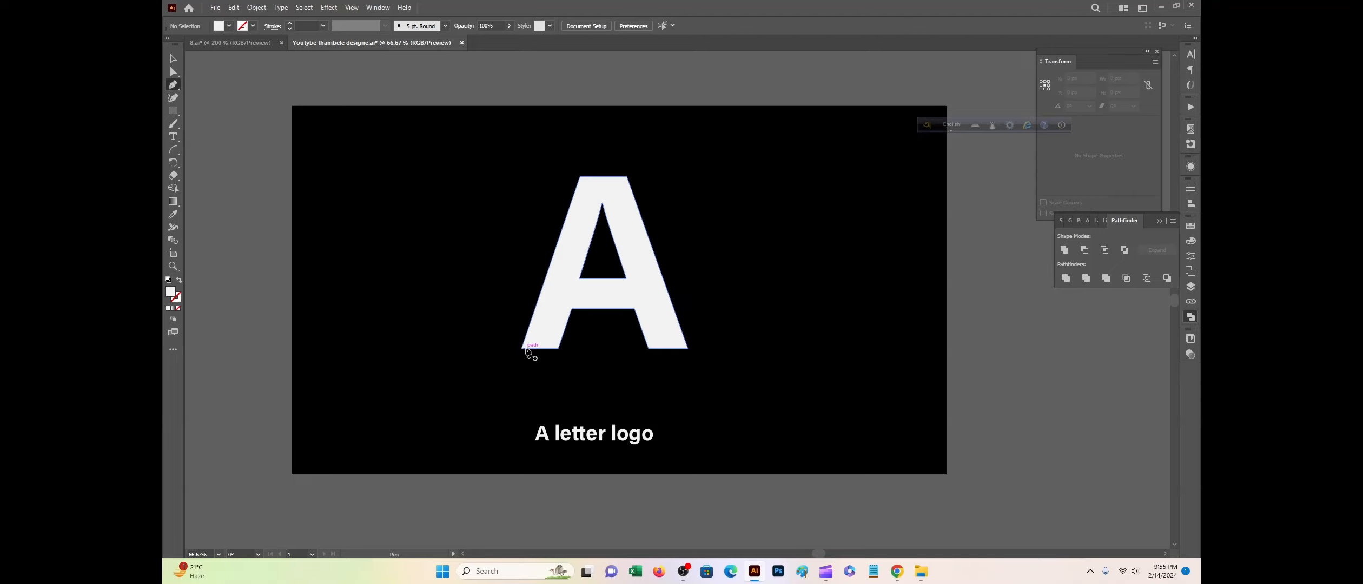
pyautogui.click(559, 348)
pyautogui.moveTo(746, 234); pyautogui.dragTo(883, 246)
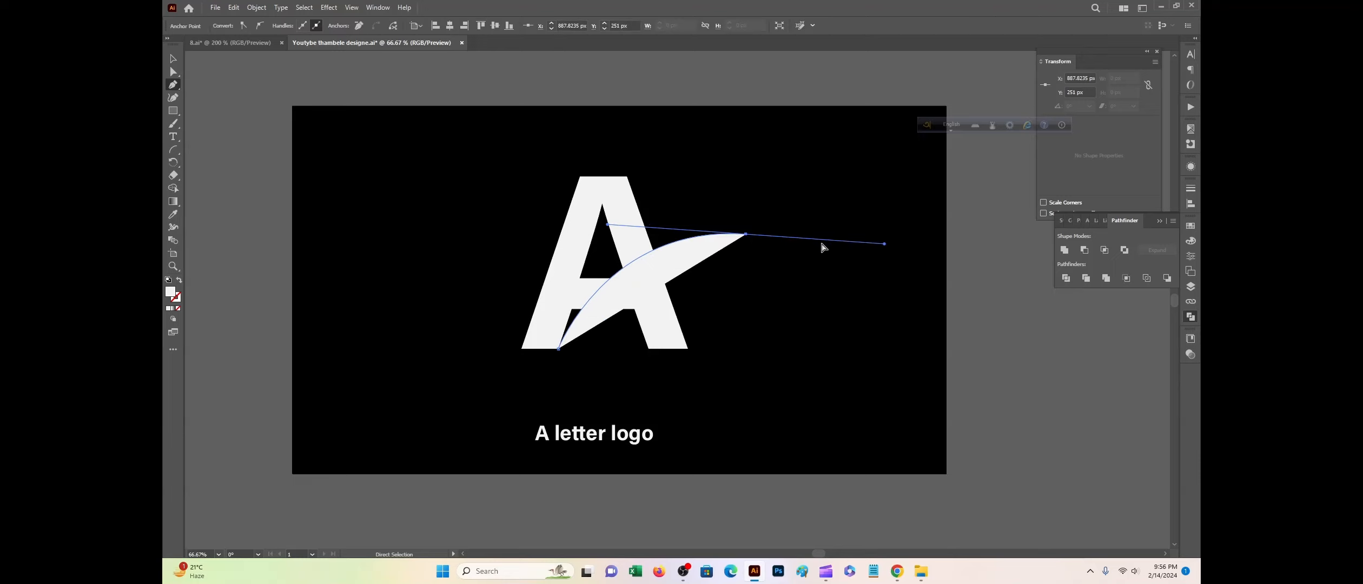
pyautogui.hotkey('ctrl', 'z')
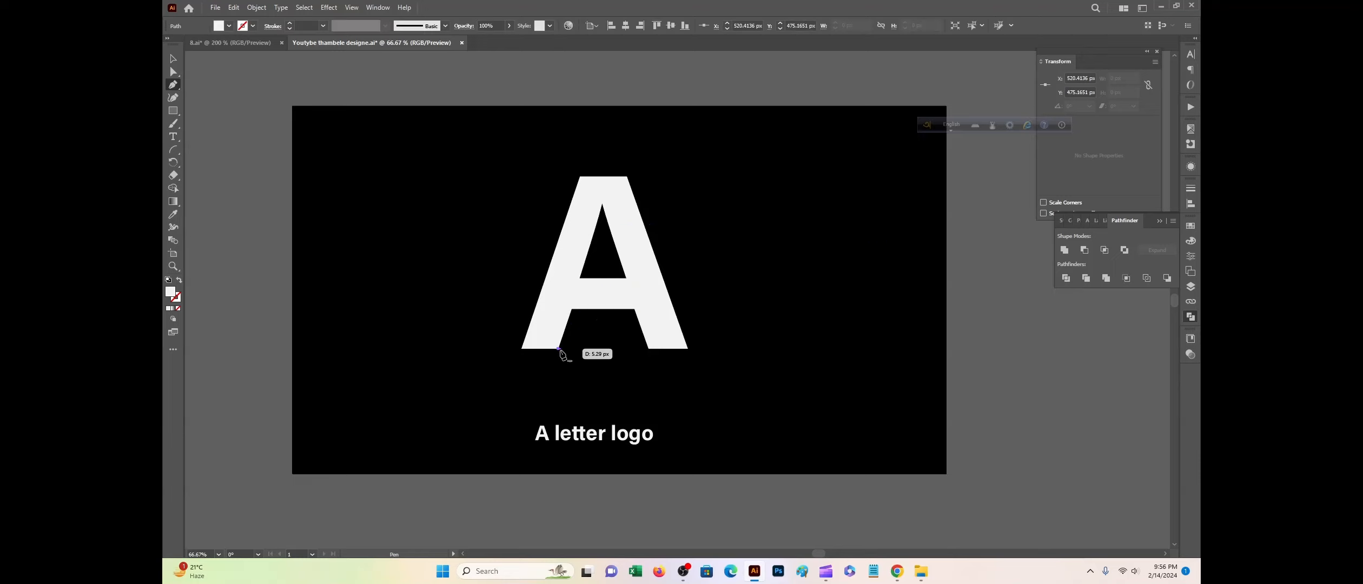
pyautogui.click(521, 349)
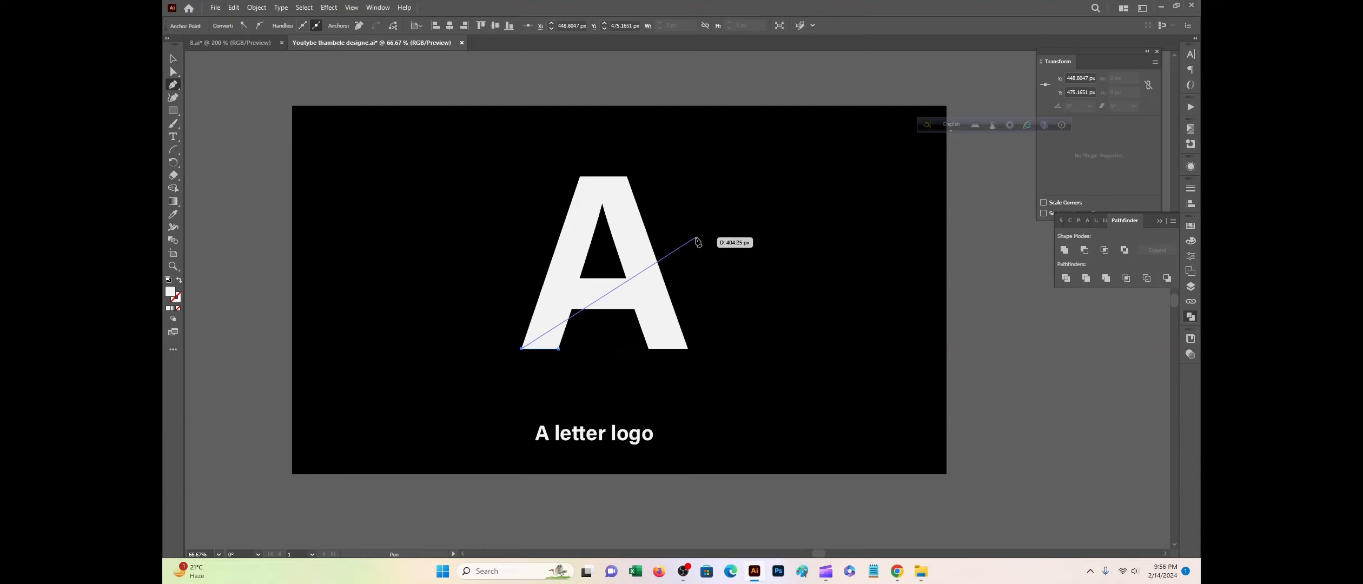
# Step: Extend the path into a tapered swoosh arching across the A to a point beyond its right side, and close it
pyautogui.moveTo(775, 260); pyautogui.dragTo(1004, 352)
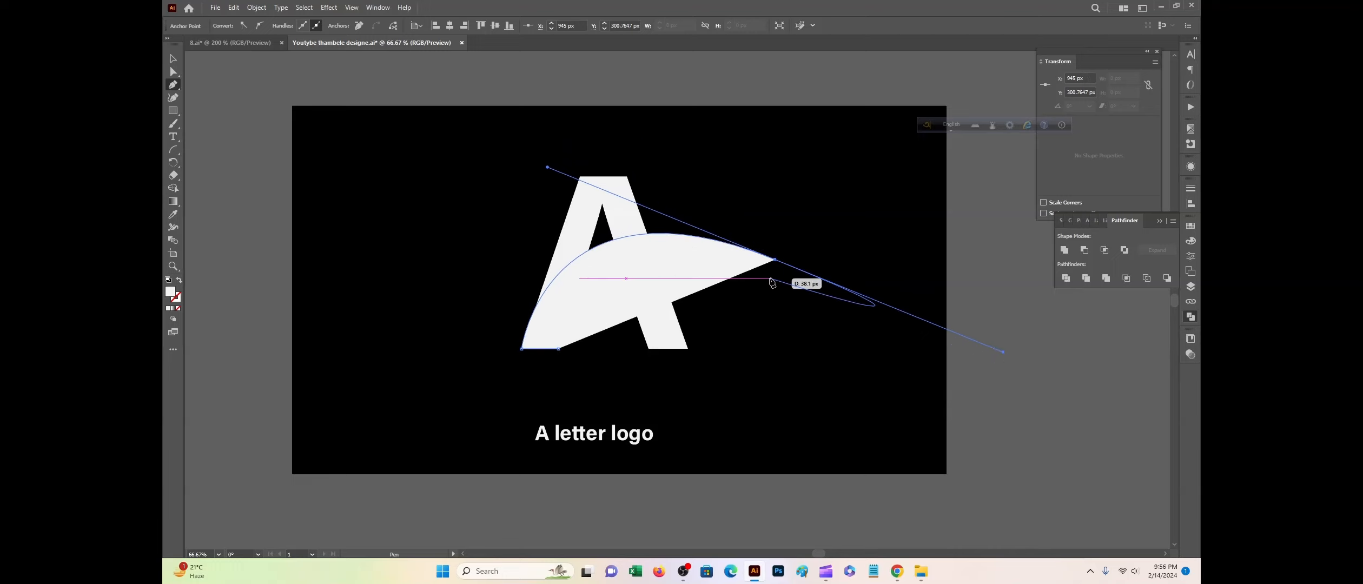
pyautogui.click(775, 259)
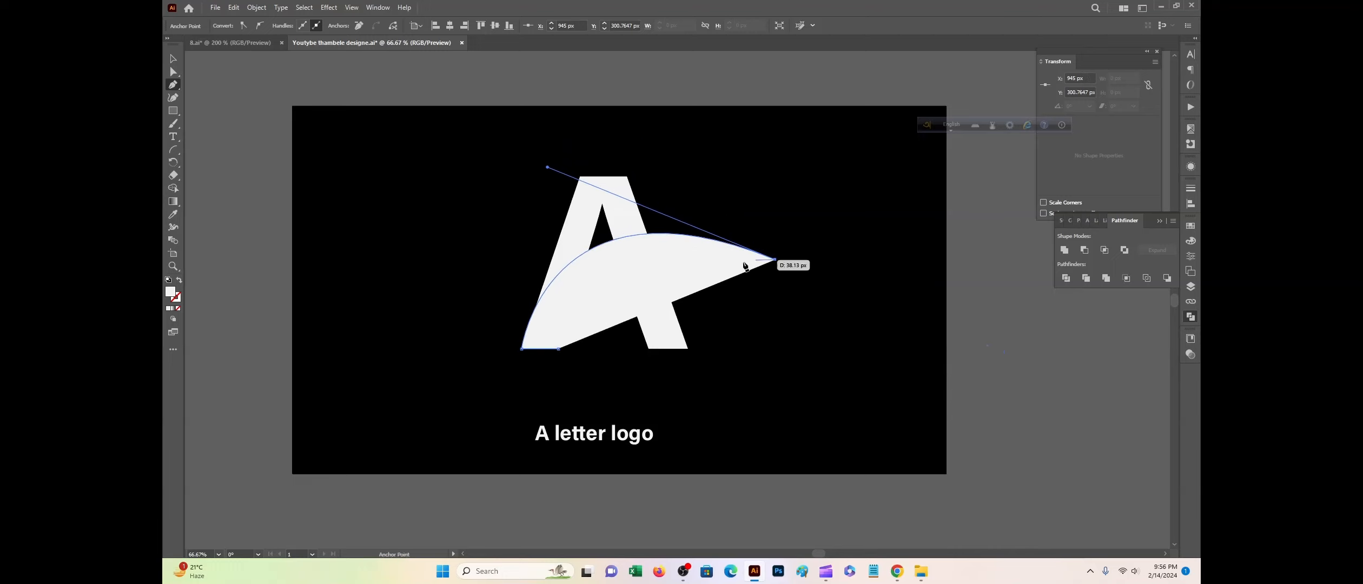
pyautogui.click(558, 349)
pyautogui.moveTo(559, 351); pyautogui.dragTo(509, 476)
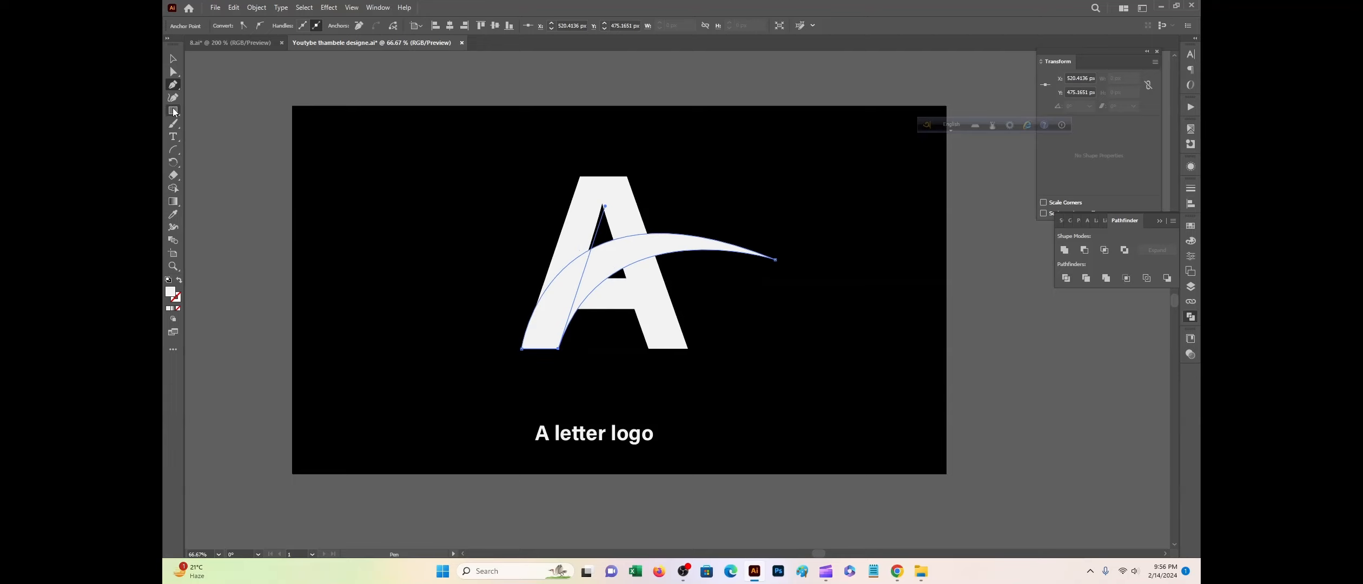
pyautogui.press('v')
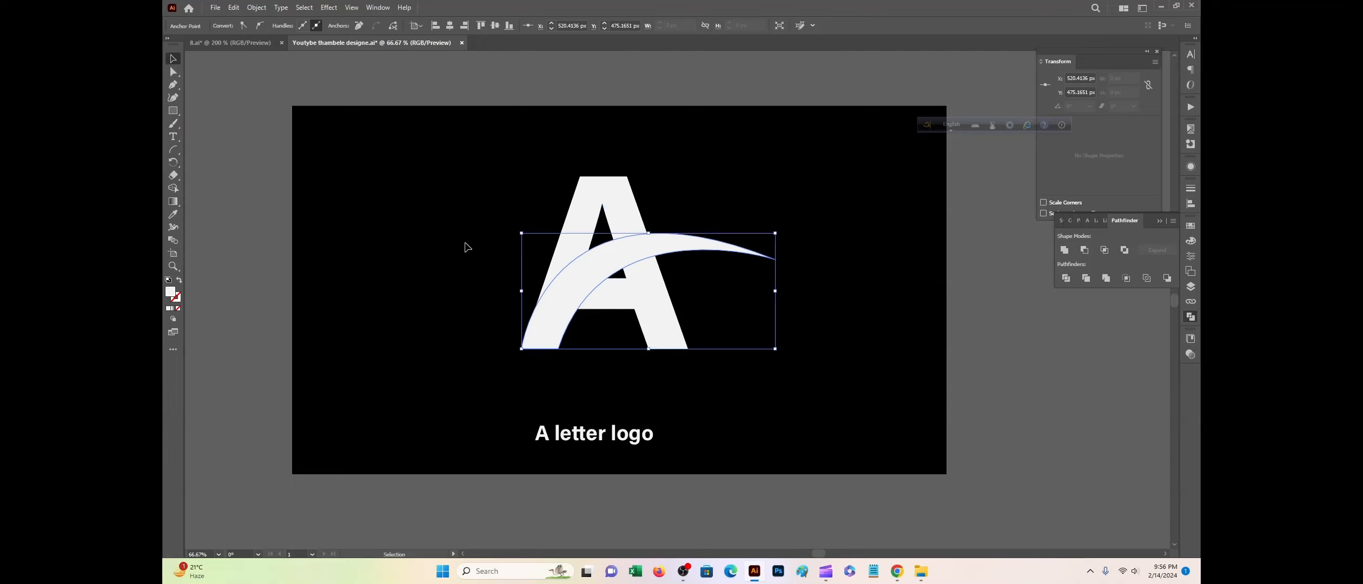
pyautogui.click(466, 246)
pyautogui.click(569, 277)
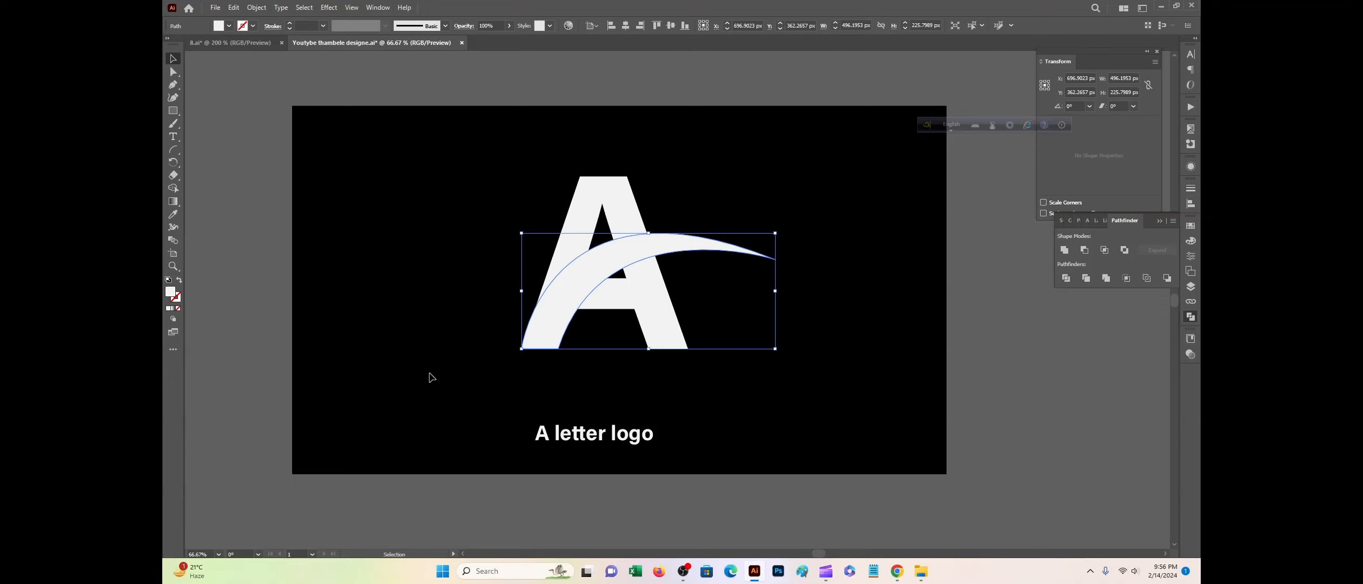
pyautogui.scroll(1, 424, 306)
pyautogui.click(424, 307)
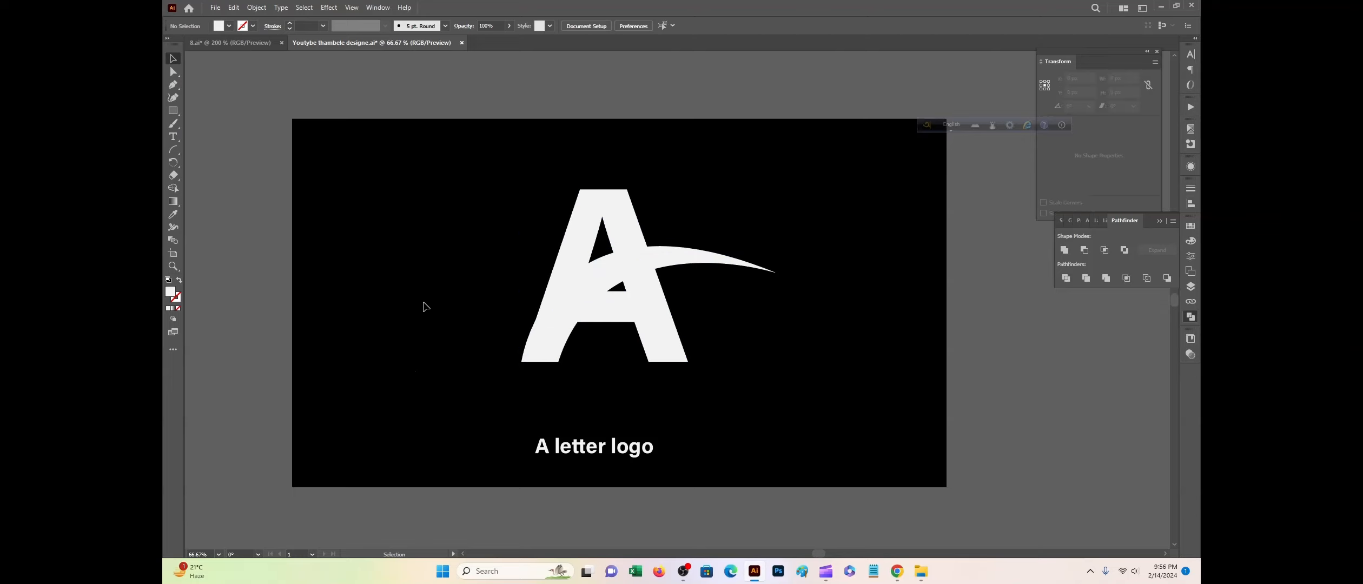
# Step: Offset the paths of the letter A and the swoosh together by 10 px with Miter joins and a miter limit of 4
pyautogui.moveTo(416, 238); pyautogui.dragTo(663, 413)
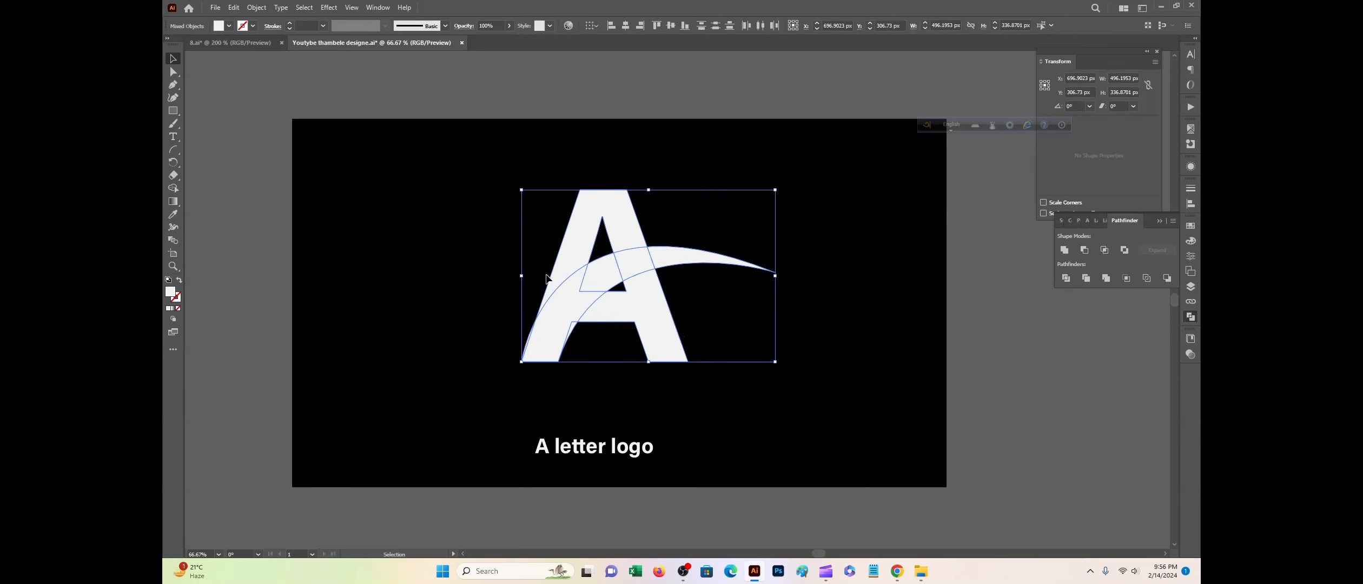
pyautogui.scroll(-1, 500, 314)
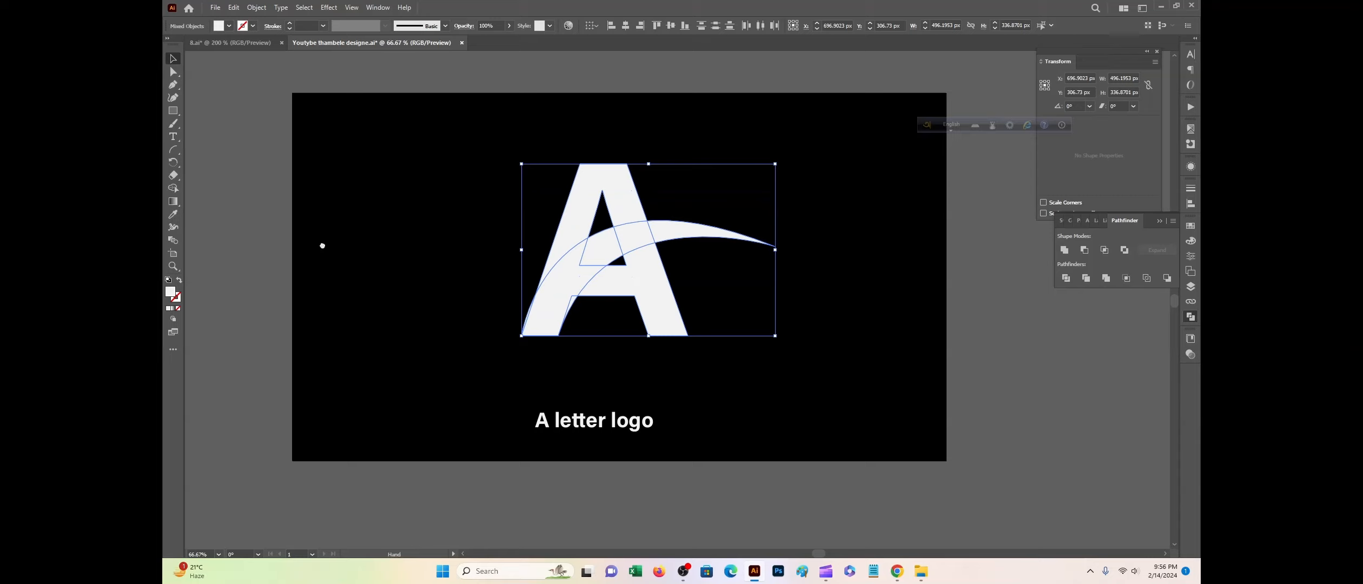
pyautogui.moveTo(322, 245); pyautogui.dragTo(278, 244)
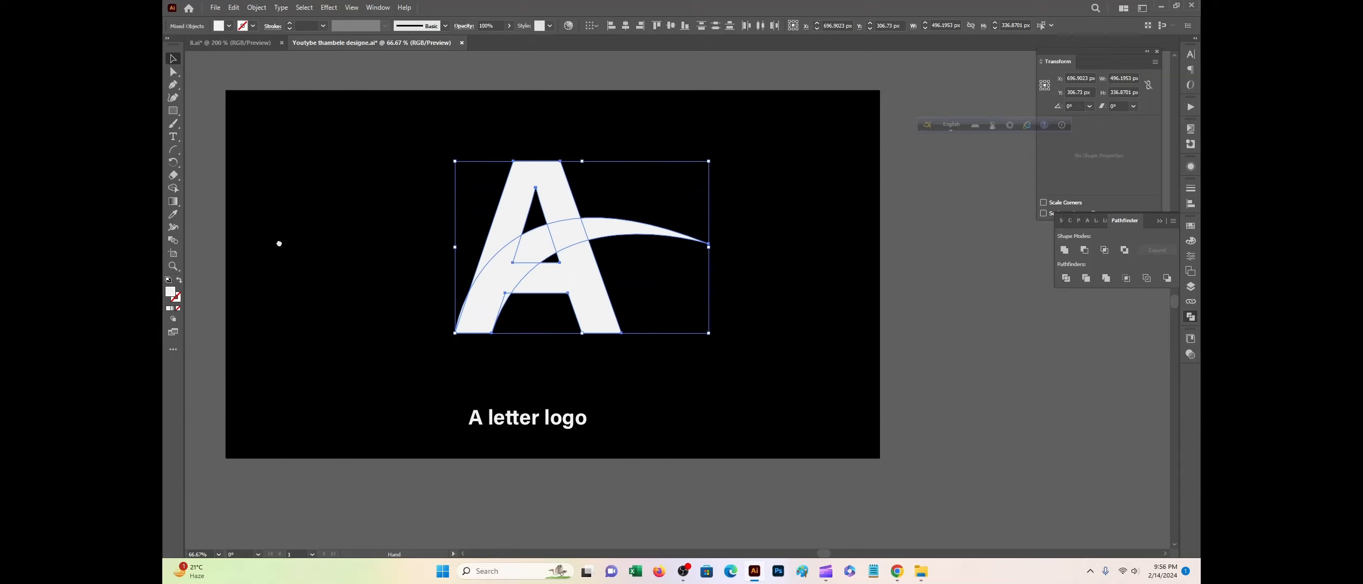
pyautogui.click(257, 7)
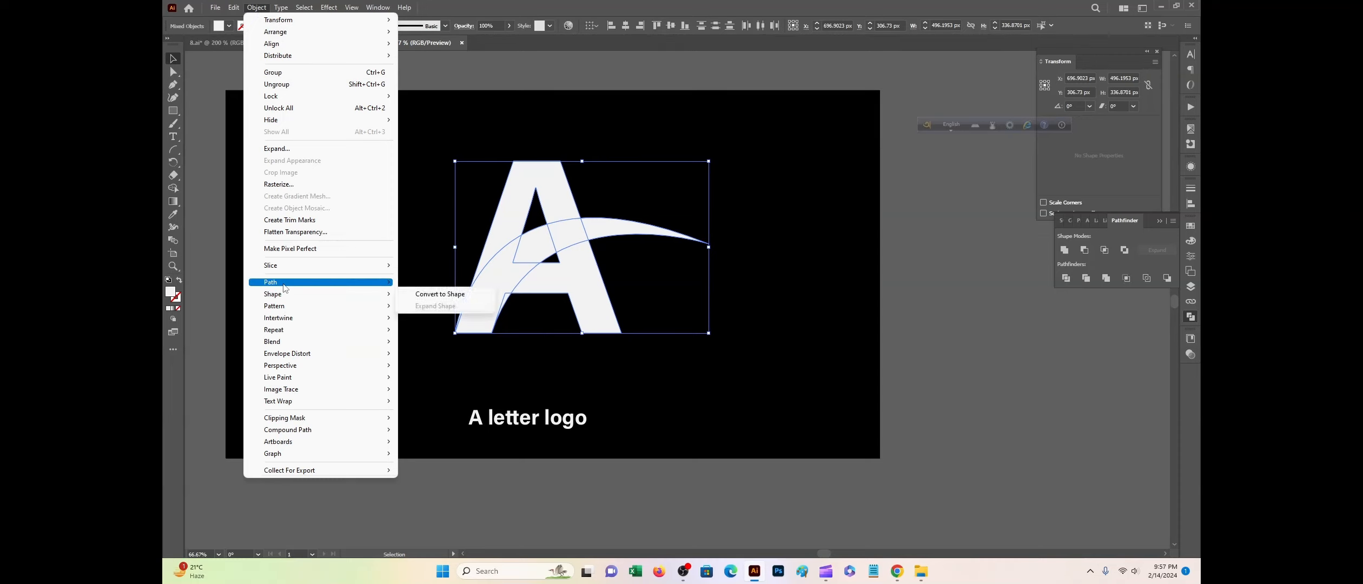
pyautogui.moveTo(284, 284)
pyautogui.click(433, 323)
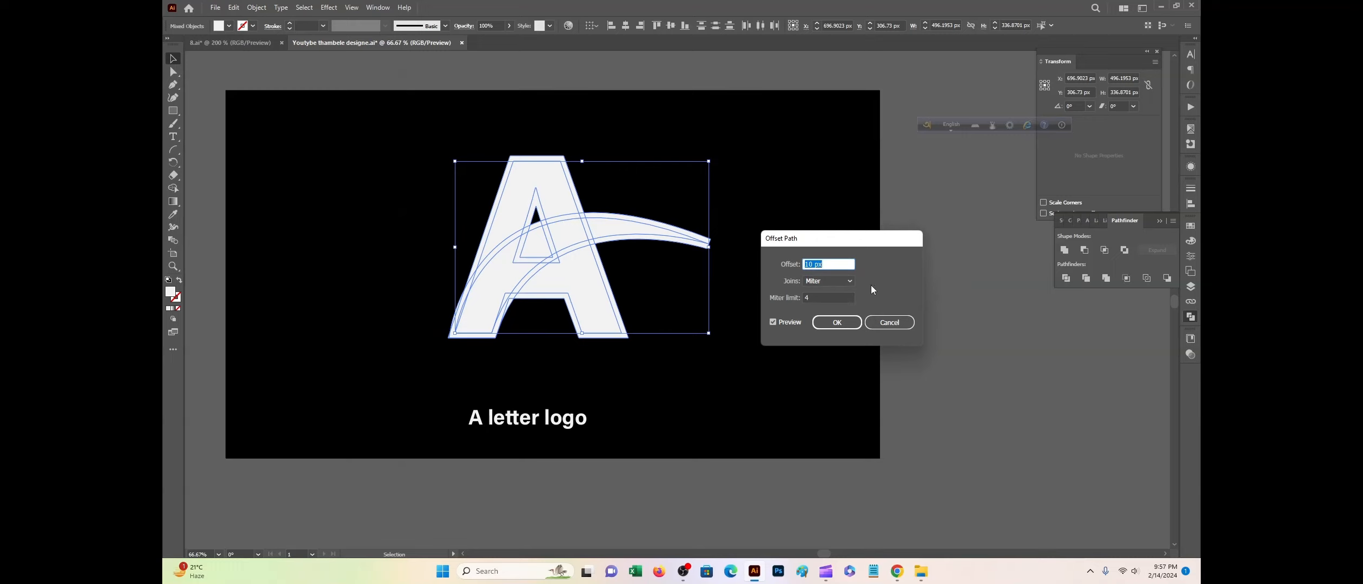
pyautogui.click(837, 323)
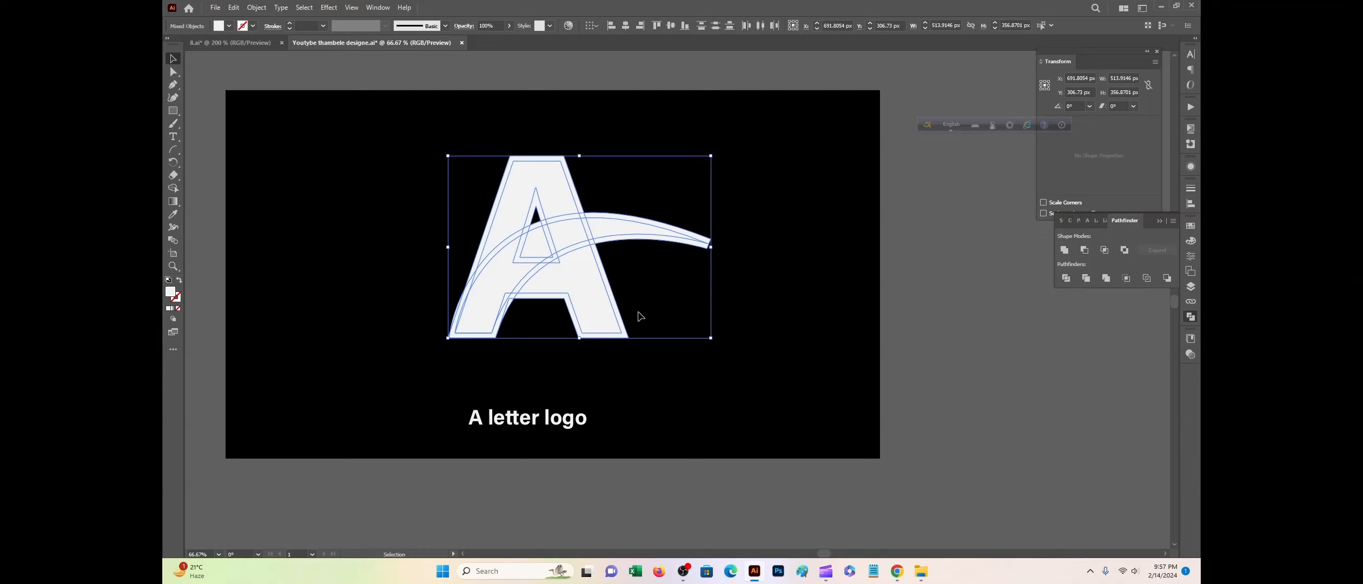
# Step: Offset the letter and swoosh paths again by 10 px with Miter joins, and split the overlapping shapes with Pathfinder Divide
pyautogui.click(253, 11)
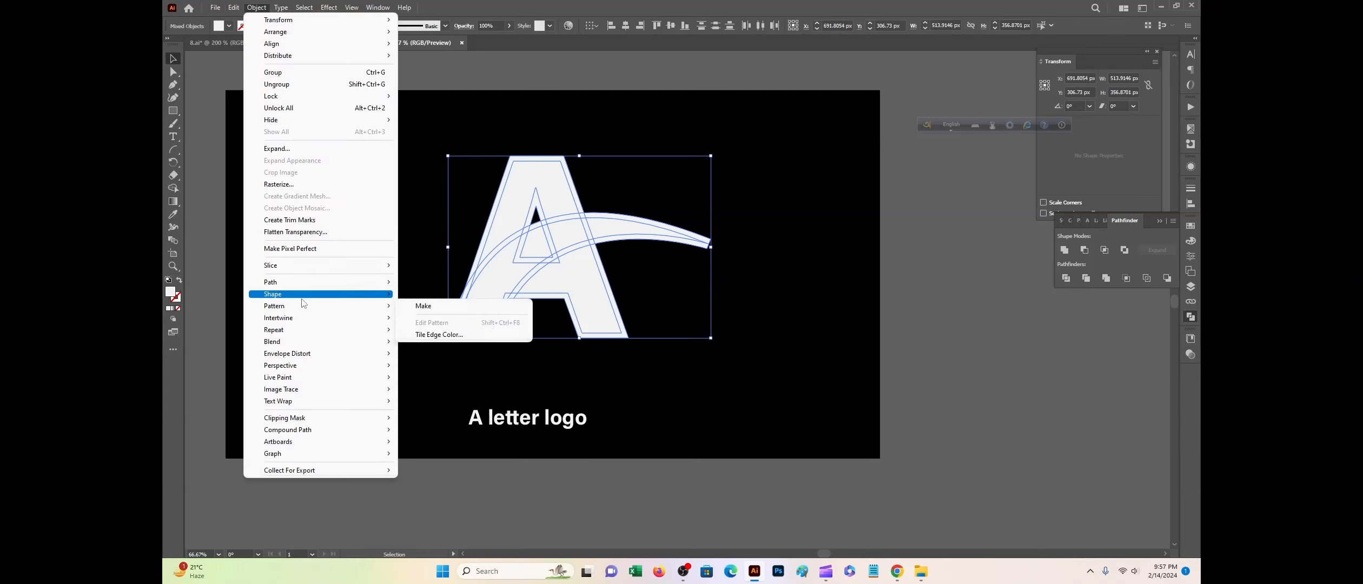
pyautogui.moveTo(303, 299)
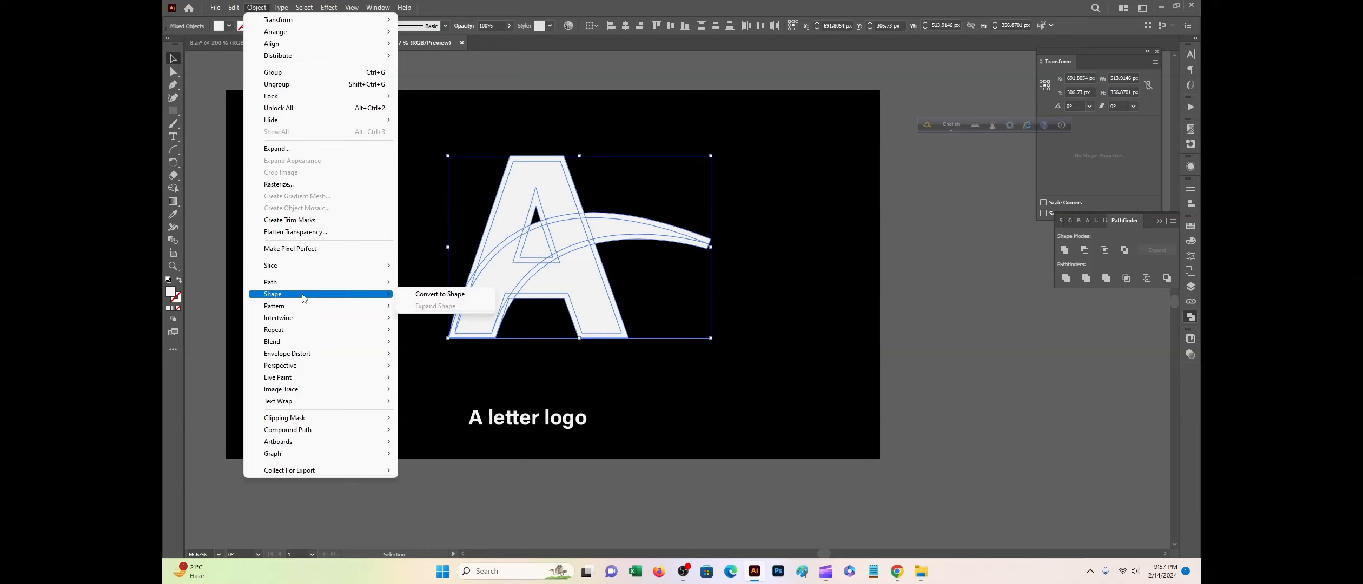
pyautogui.moveTo(342, 284)
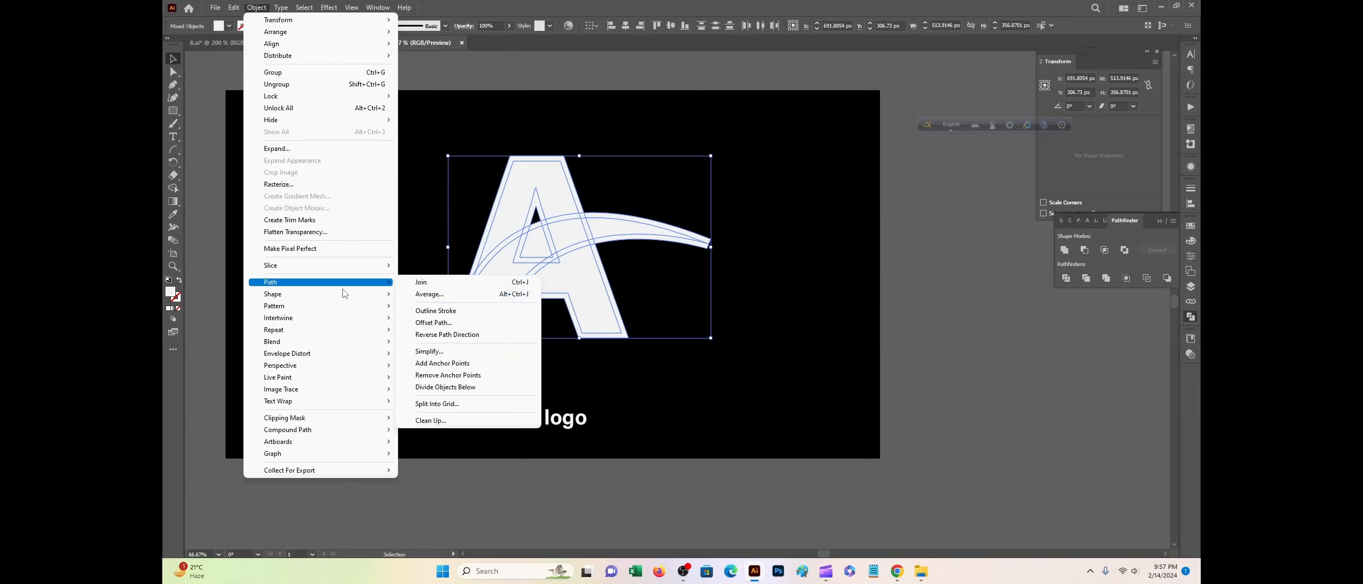
pyautogui.click(433, 322)
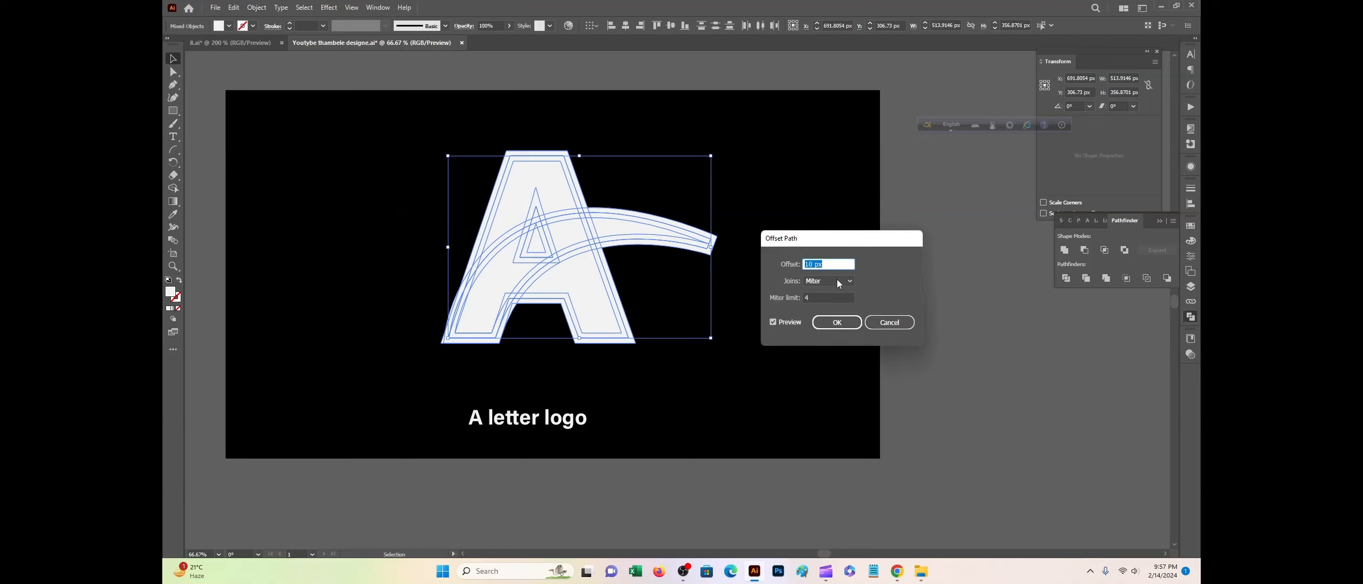
pyautogui.click(835, 322)
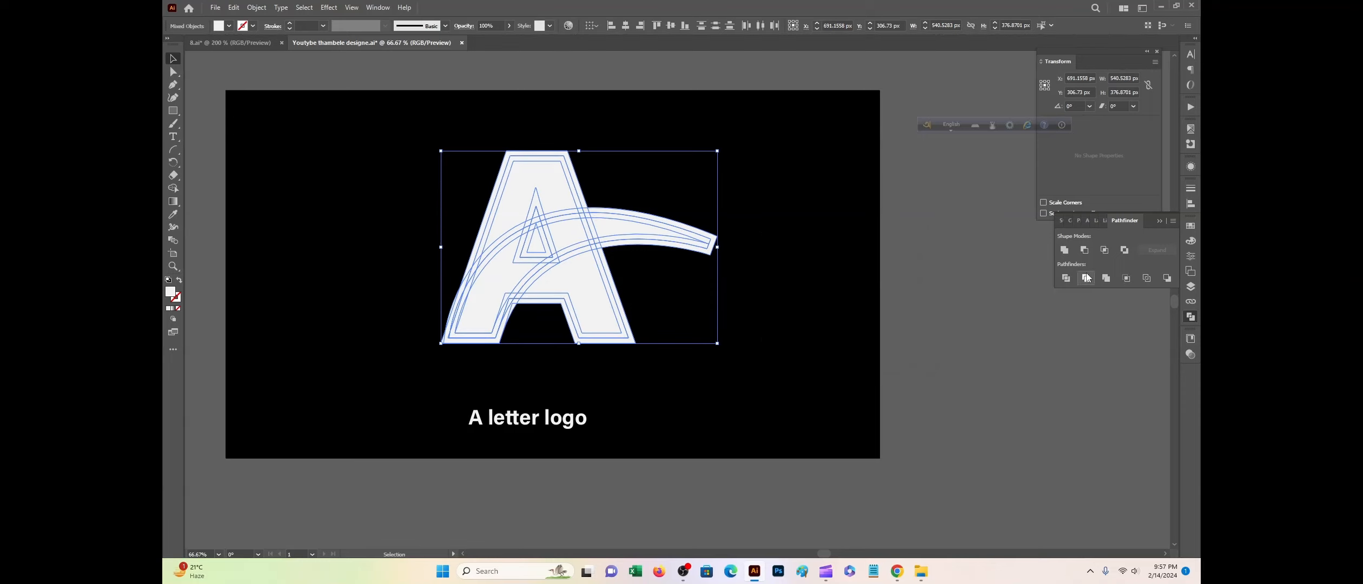
pyautogui.click(1066, 279)
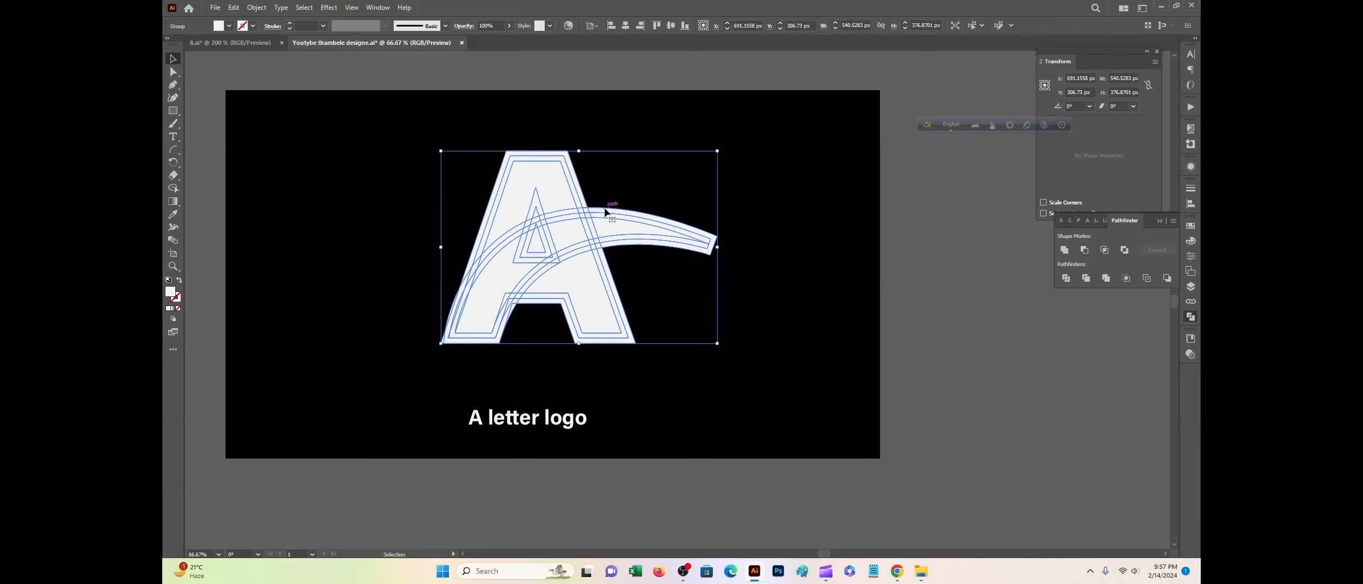
pyautogui.moveTo(604, 209); pyautogui.dragTo(595, 215)
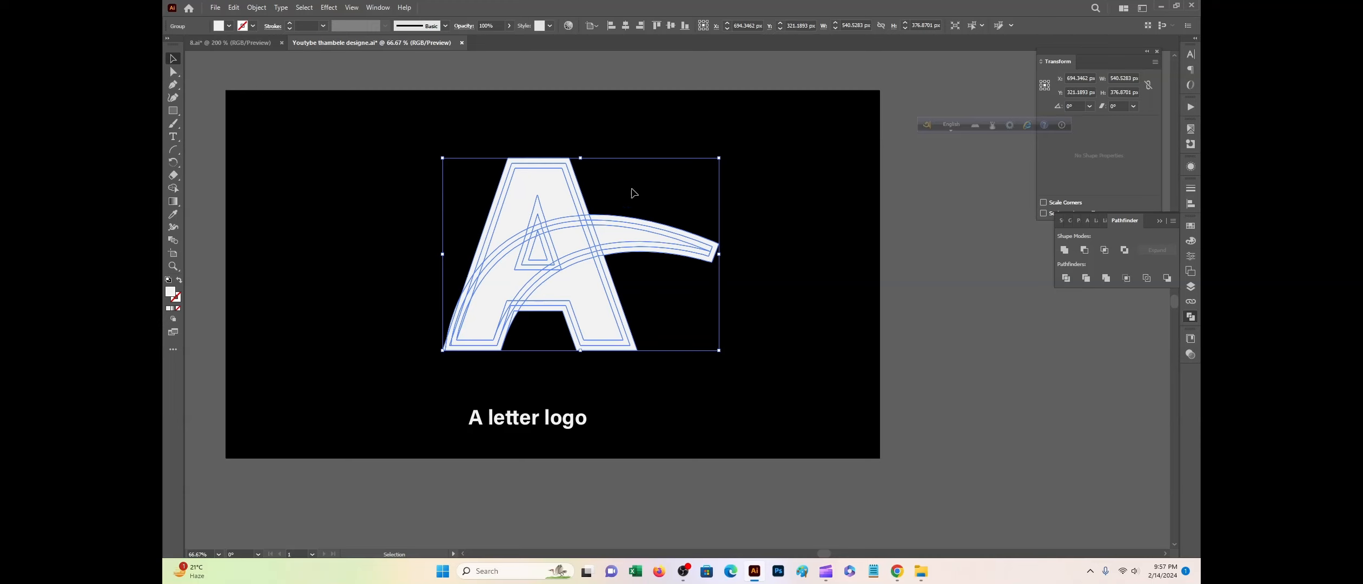
# Step: Try to remove the letter's region above the swoosh with the Shape Builder tool, and undo it
pyautogui.moveTo(409, 138); pyautogui.dragTo(728, 372)
pyautogui.click(174, 187)
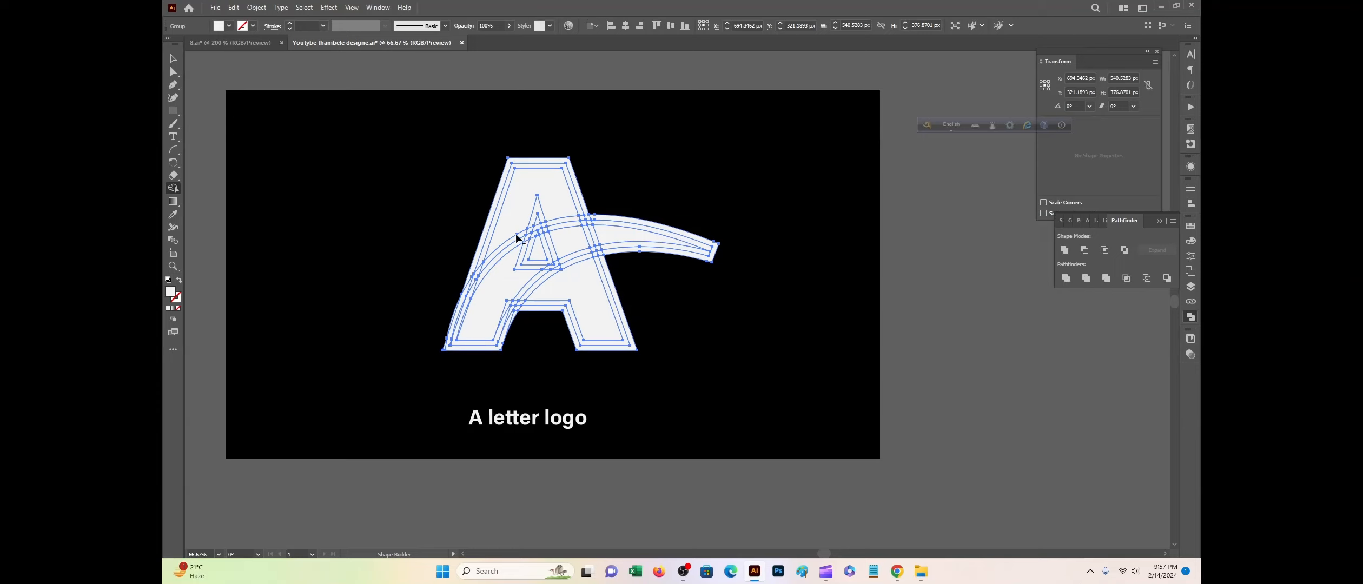
pyautogui.moveTo(515, 233); pyautogui.dragTo(520, 240)
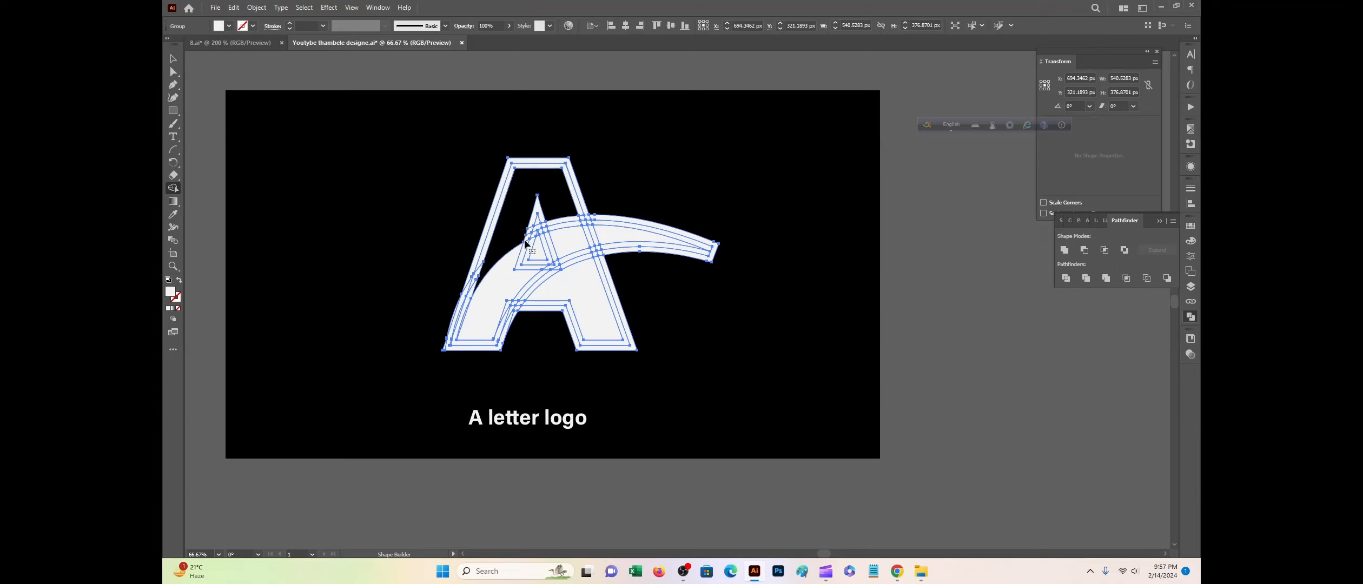
pyautogui.hotkey('ctrl', 'z')
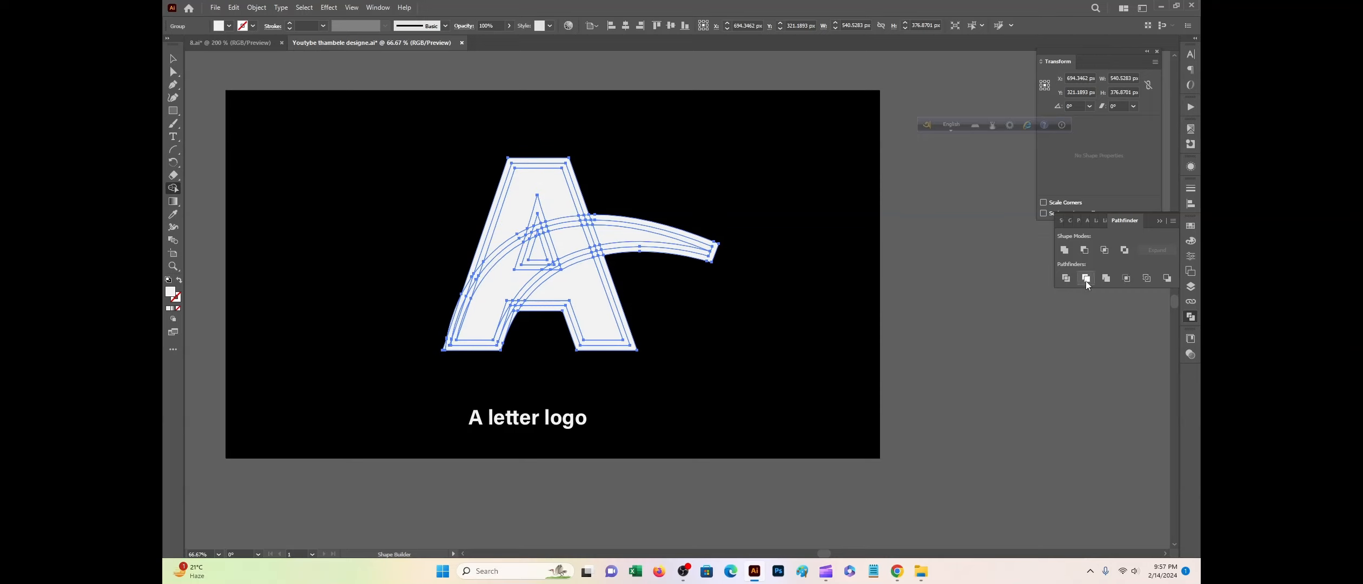
# Step: Apply Pathfinder Divide to the letter and swoosh artwork again, and ungroup the result into separate pieces
pyautogui.click(1065, 278)
pyautogui.click(174, 59)
pyautogui.click(411, 225)
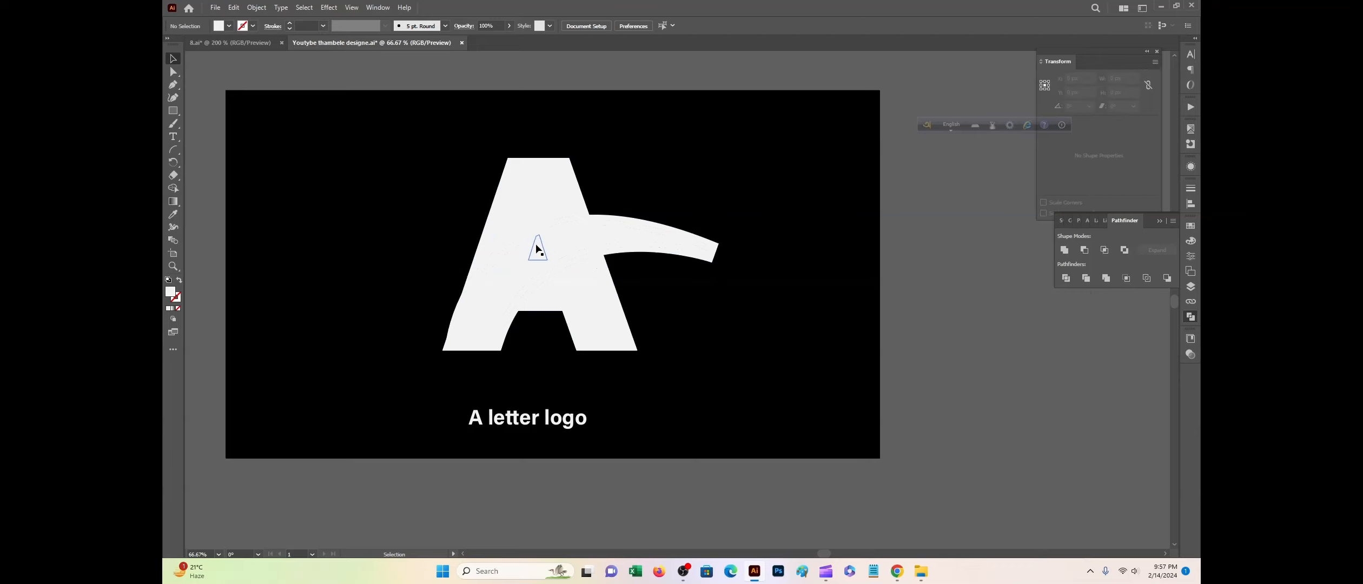
pyautogui.click(517, 238)
pyautogui.moveTo(517, 236); pyautogui.dragTo(504, 237)
pyautogui.rightClick(504, 236)
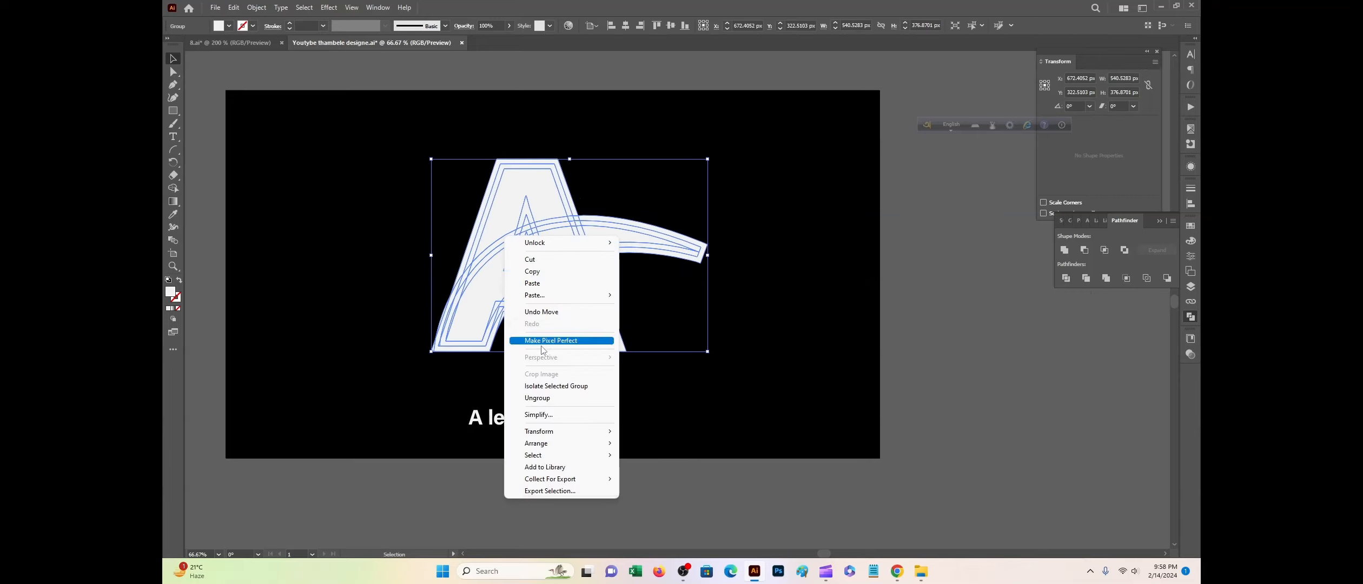
pyautogui.click(562, 393)
pyautogui.click(724, 335)
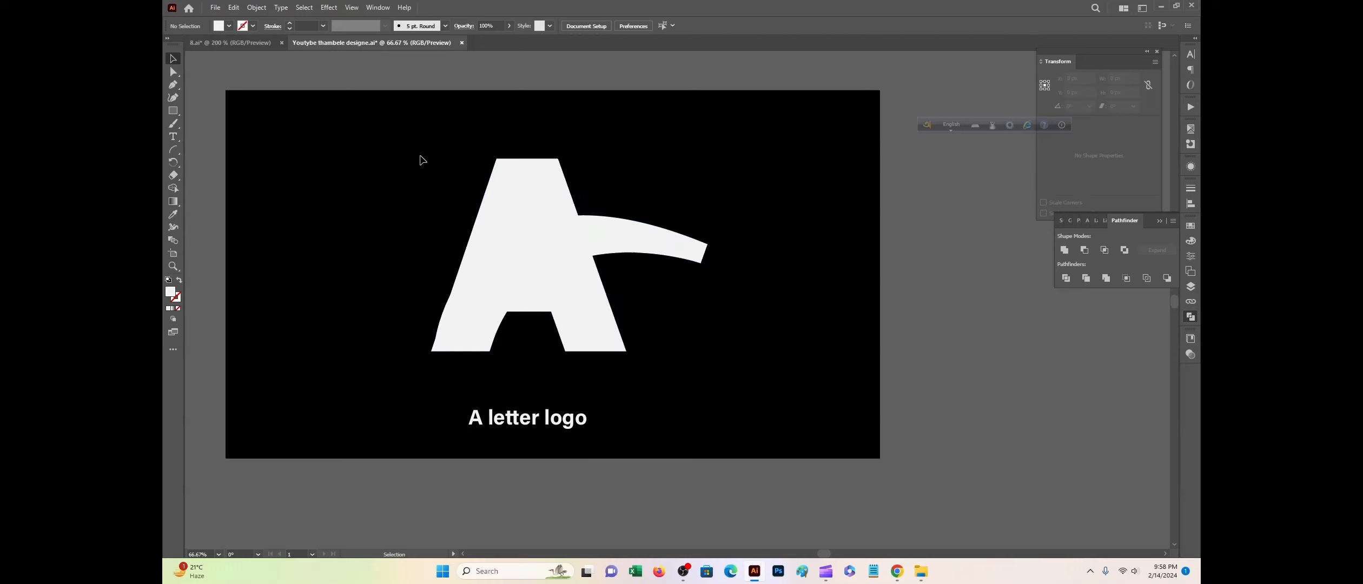
pyautogui.moveTo(420, 158); pyautogui.dragTo(636, 356)
pyautogui.click(738, 305)
pyautogui.click(515, 207)
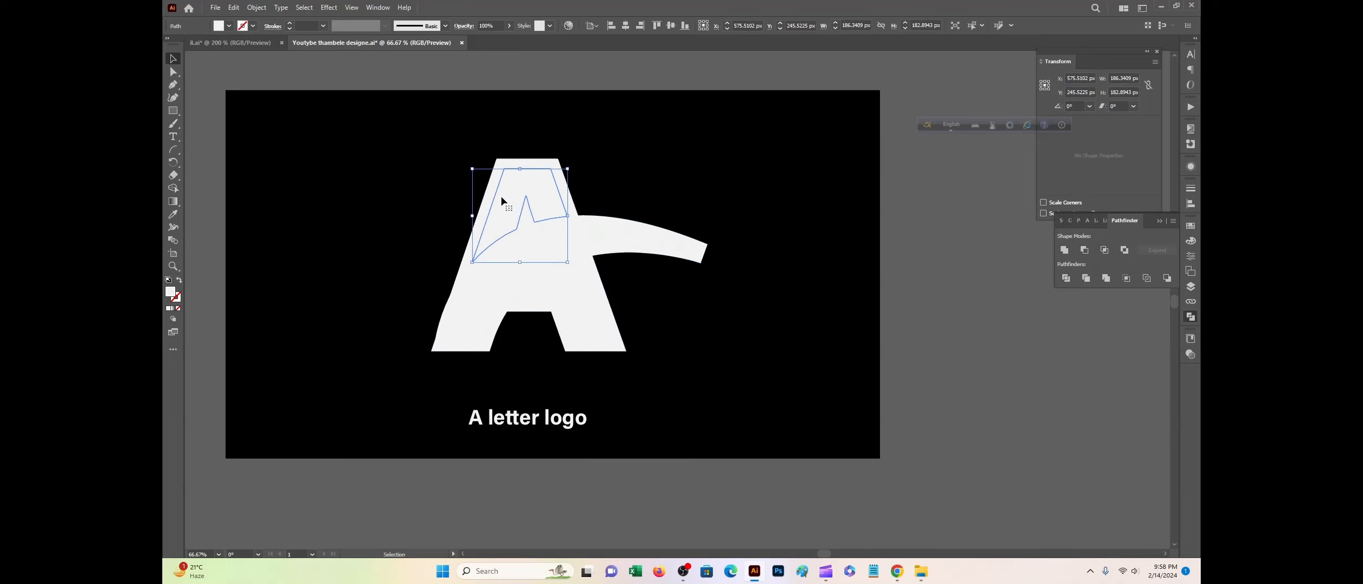
# Step: Select all the letter and swoosh pieces and remove the strips along the swoosh's upper edge with the Shape Builder tool
pyautogui.moveTo(416, 214); pyautogui.dragTo(584, 362)
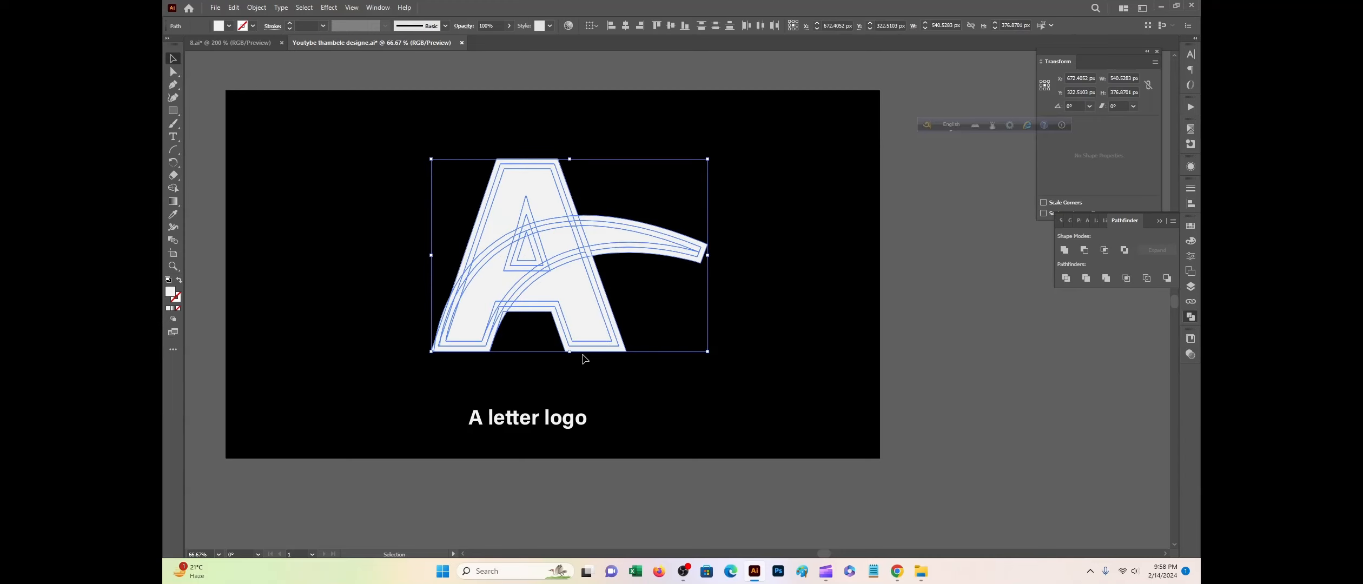
pyautogui.click(173, 188)
pyautogui.keyDown('alt'); pyautogui.click(499, 247); pyautogui.keyUp('alt')
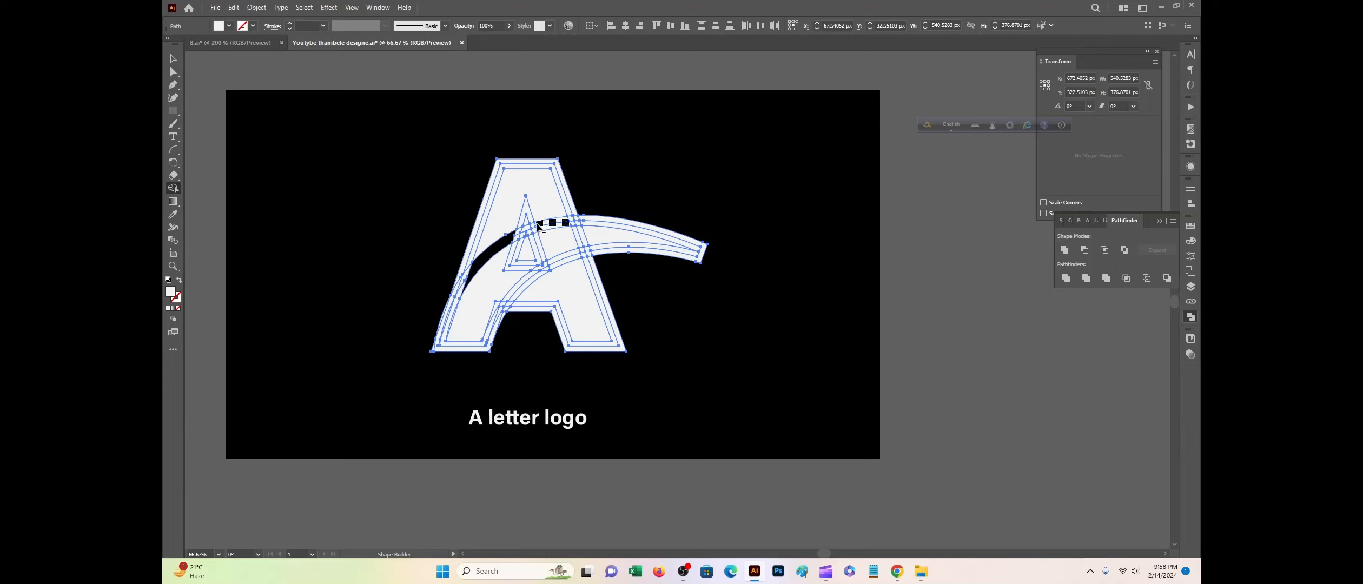
pyautogui.moveTo(538, 226)
pyautogui.mouseDown()
pyautogui.moveTo(515, 240)
pyautogui.moveTo(537, 234)
pyautogui.mouseUp()
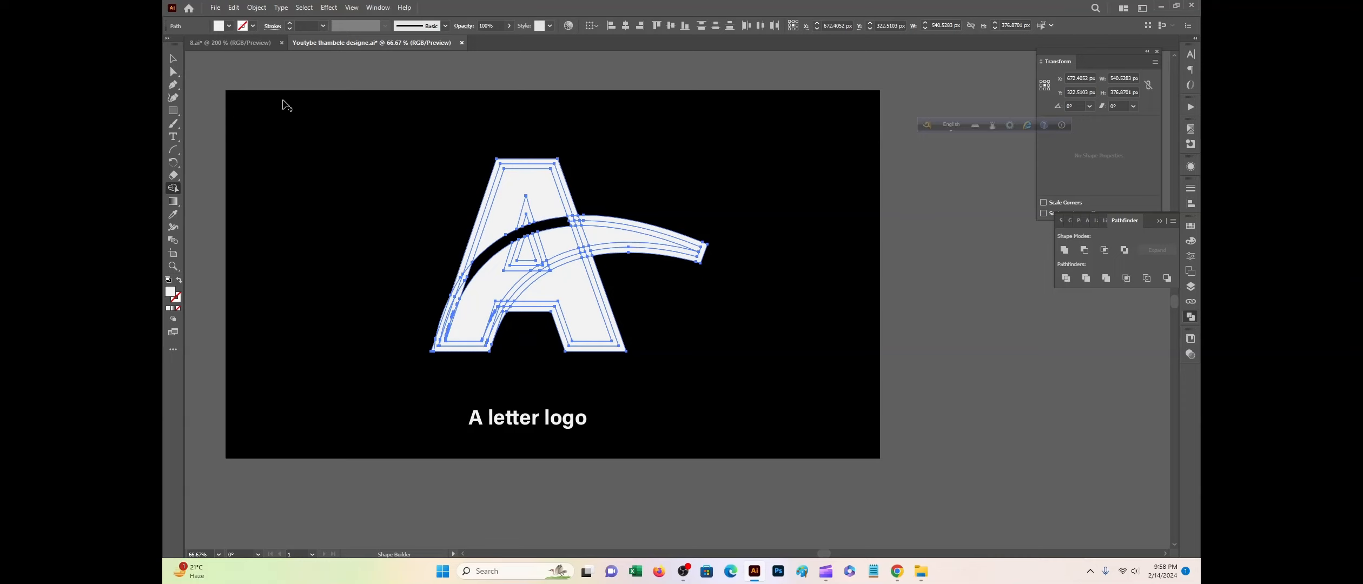
# Step: Remove the offset bands and slivers around the swoosh's lower end with Shape Builder, and merge the small fragments along its edge
pyautogui.press('ctrl')
pyautogui.hotkey('ctrl', '+')
pyautogui.hotkey('ctrl', '+')
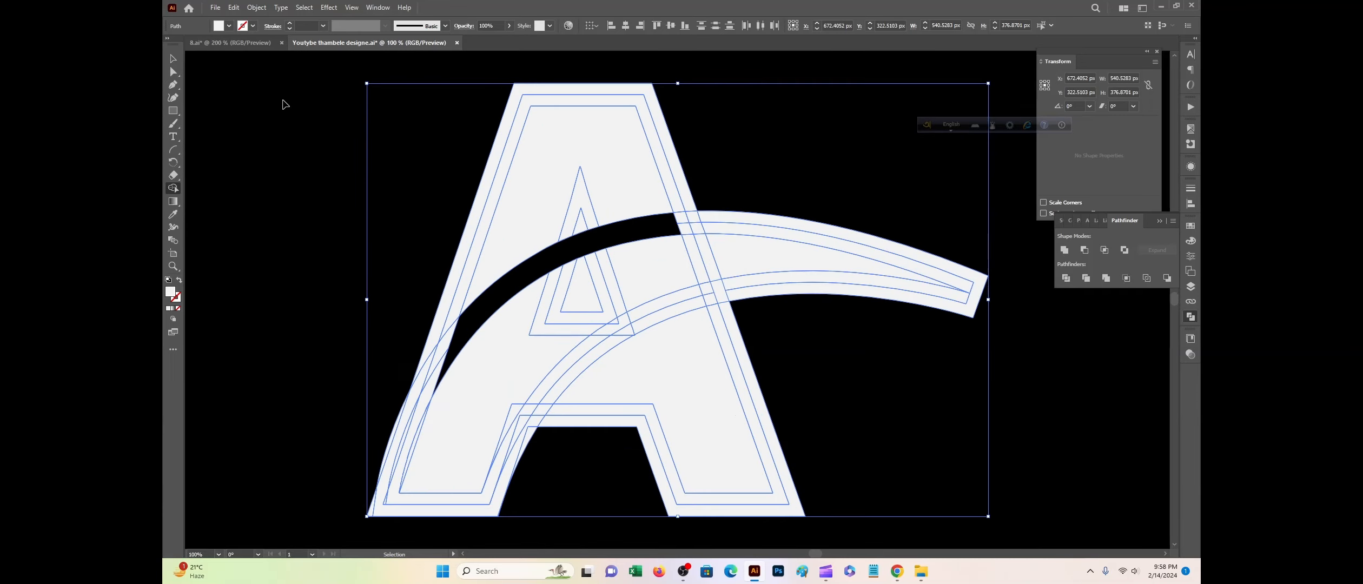
pyautogui.scroll(-3, 505, 207)
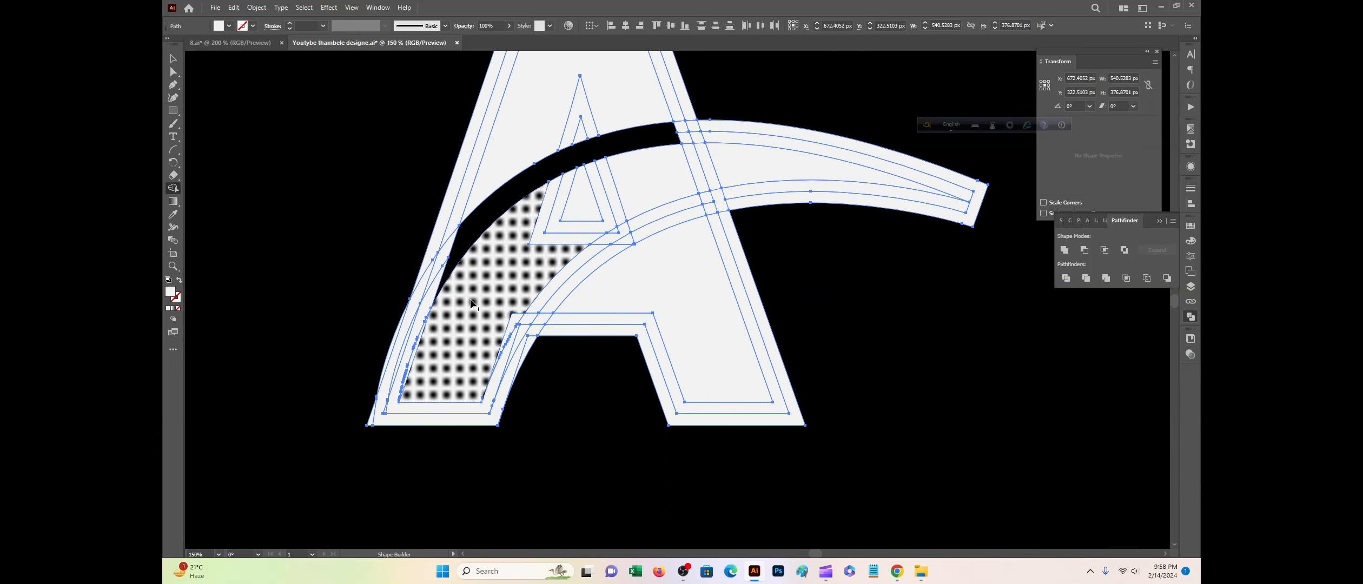
pyautogui.click(471, 258)
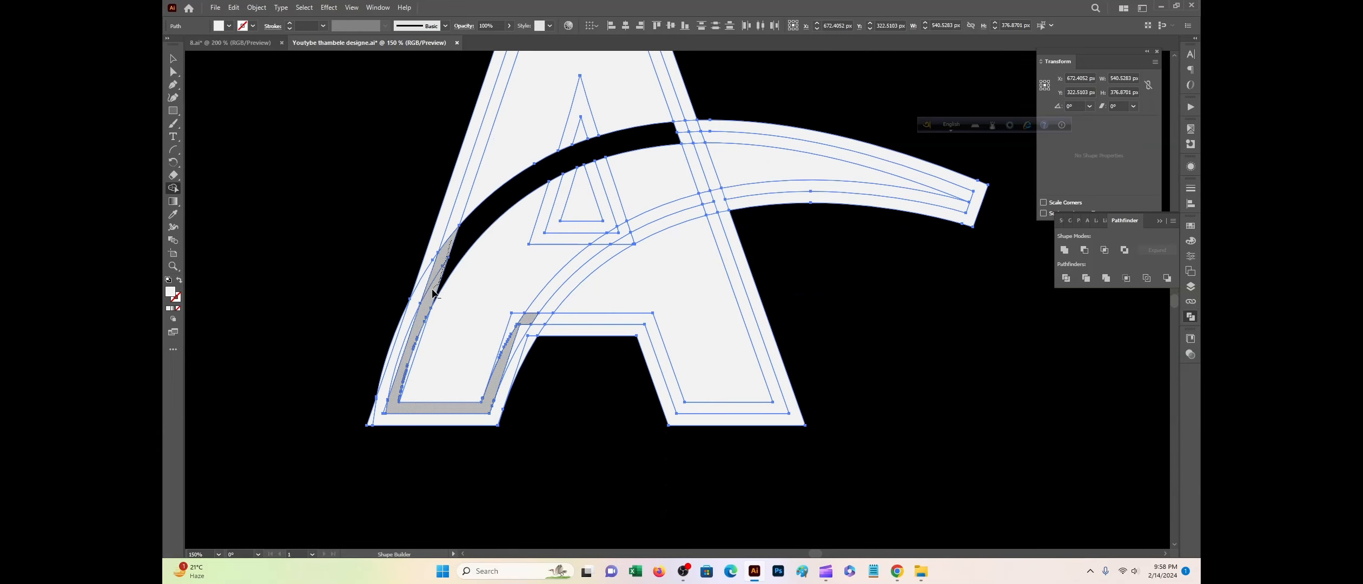
pyautogui.moveTo(425, 296); pyautogui.dragTo(423, 302)
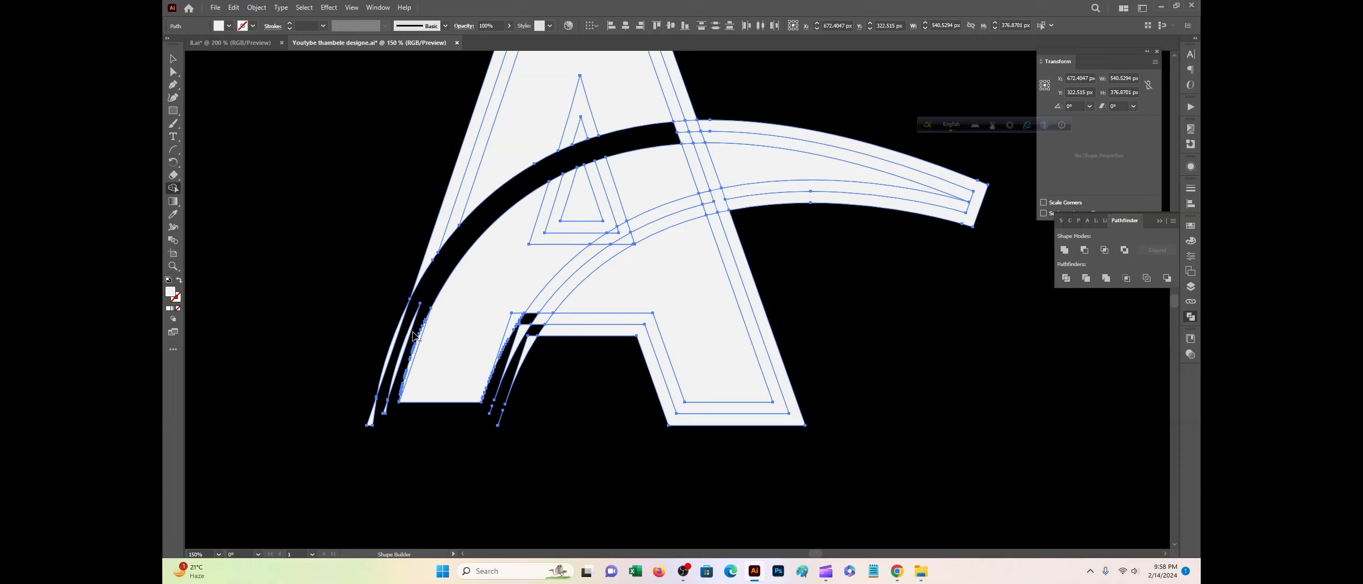
pyautogui.keyDown('alt'); pyautogui.click(403, 349); pyautogui.keyUp('alt')
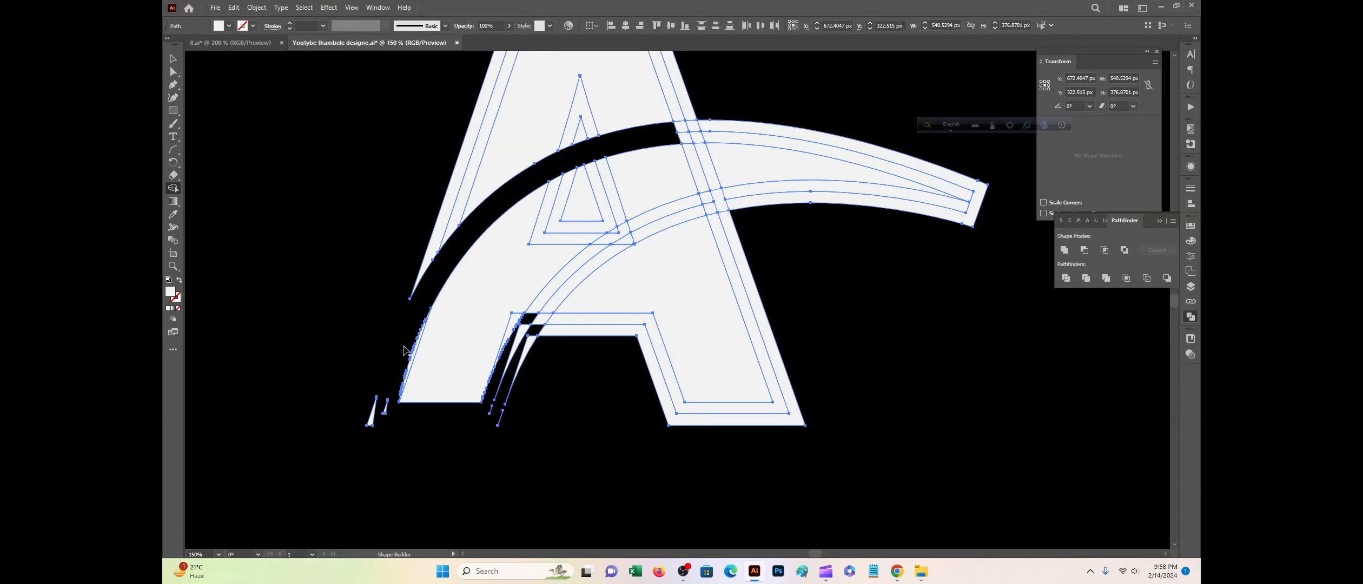
pyautogui.keyDown('alt'); pyautogui.click(386, 409); pyautogui.keyUp('alt')
pyautogui.keyDown('alt'); pyautogui.click(371, 414); pyautogui.keyUp('alt')
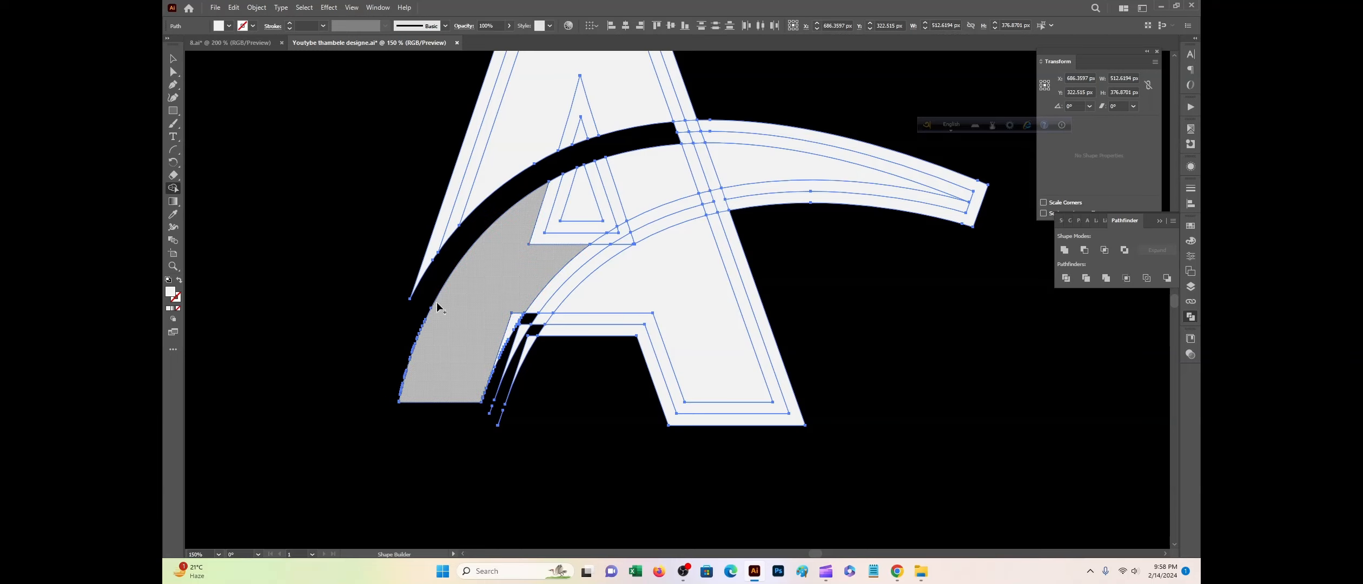
pyautogui.moveTo(437, 308); pyautogui.dragTo(433, 318)
pyautogui.moveTo(405, 384); pyautogui.dragTo(405, 394)
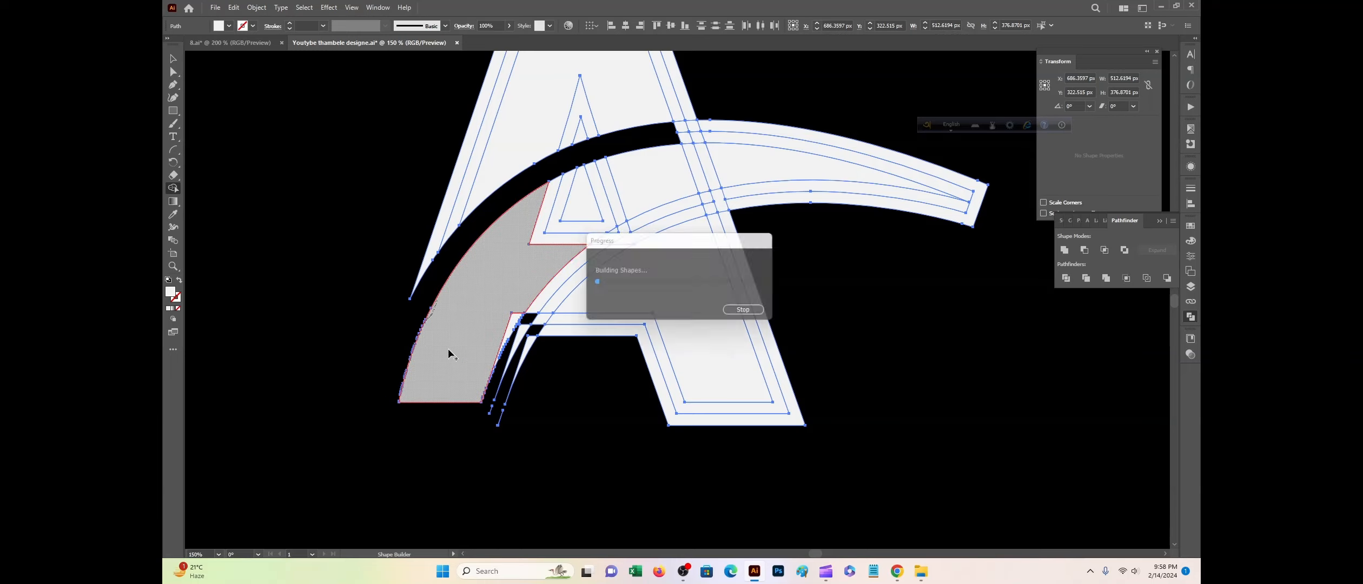
# Step: Try to remove the triangular counter pieces inside the swoosh and the strips along its lower edge with Shape Builder
pyautogui.scroll(1, 501, 298)
pyautogui.click(588, 195)
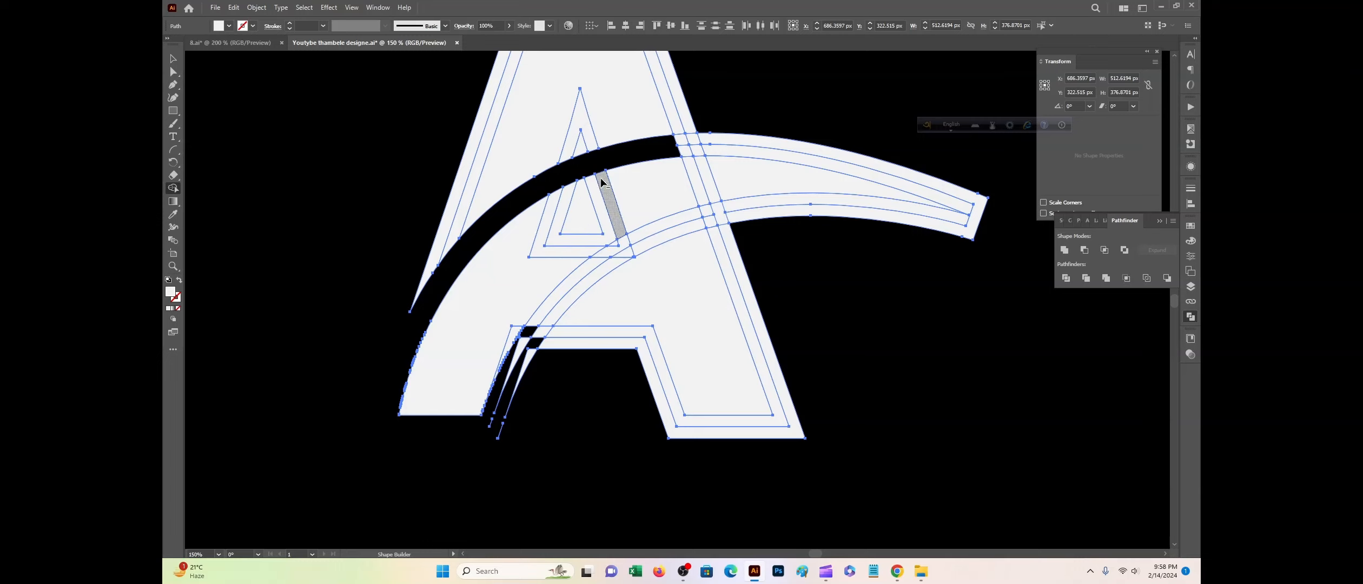
pyautogui.moveTo(602, 182)
pyautogui.mouseDown()
pyautogui.moveTo(551, 214)
pyautogui.moveTo(588, 236)
pyautogui.mouseUp()
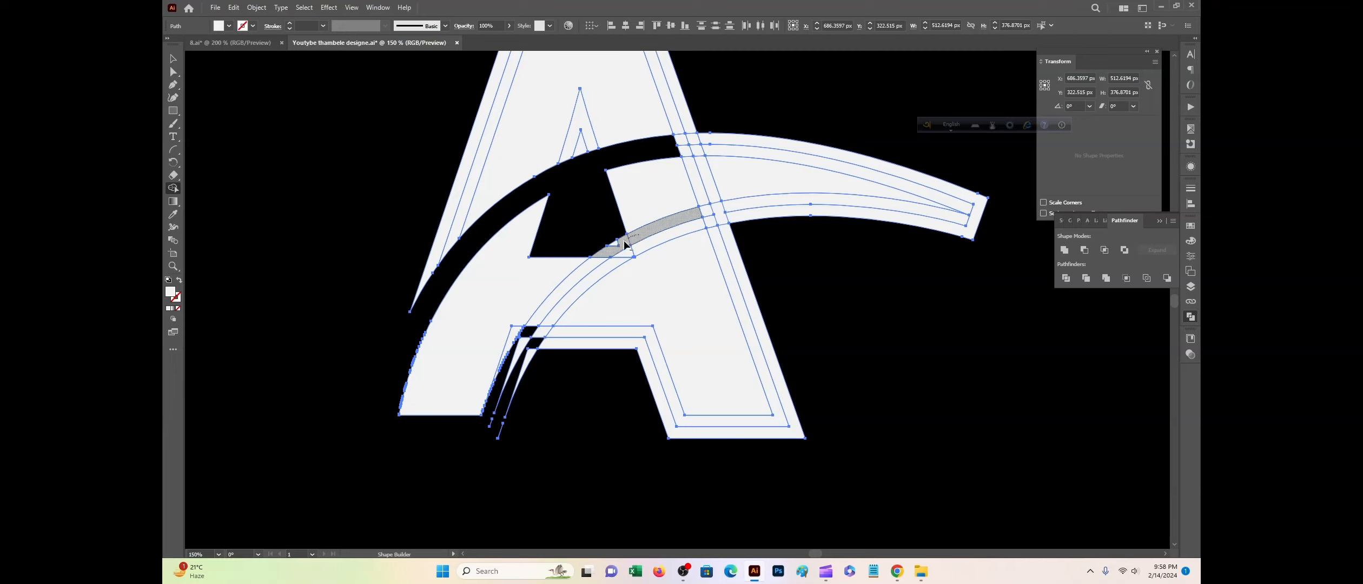
pyautogui.moveTo(603, 260); pyautogui.dragTo(583, 284)
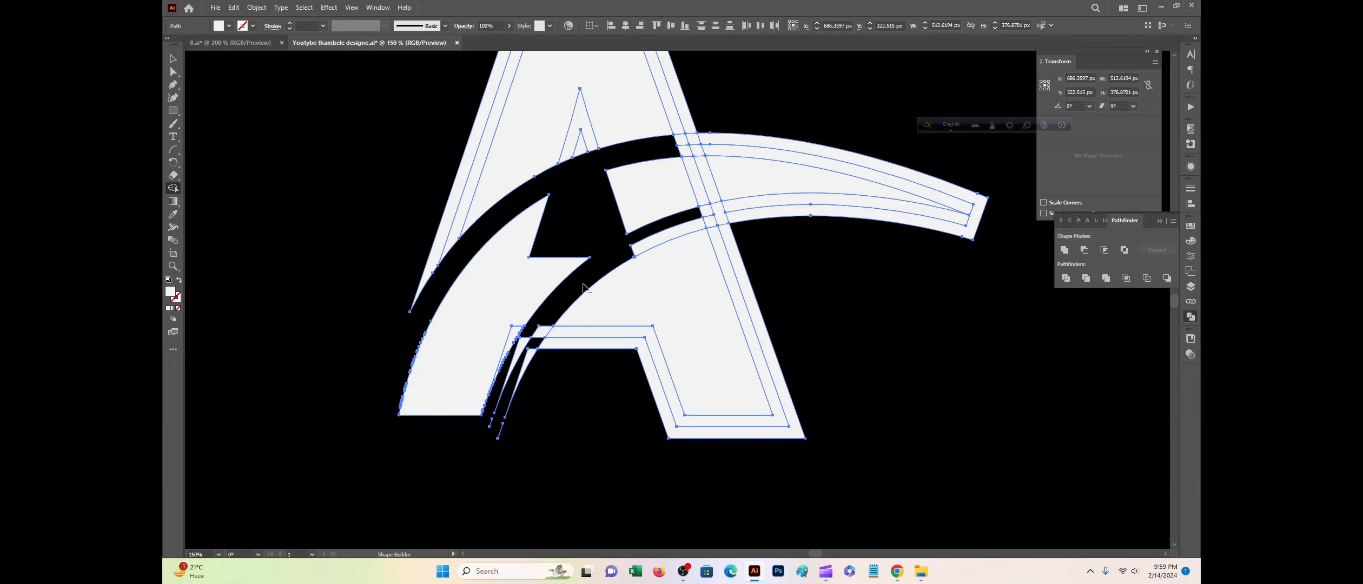
pyautogui.moveTo(549, 329)
pyautogui.mouseDown()
pyautogui.moveTo(527, 360)
pyautogui.moveTo(523, 342)
pyautogui.moveTo(514, 390)
pyautogui.mouseUp()
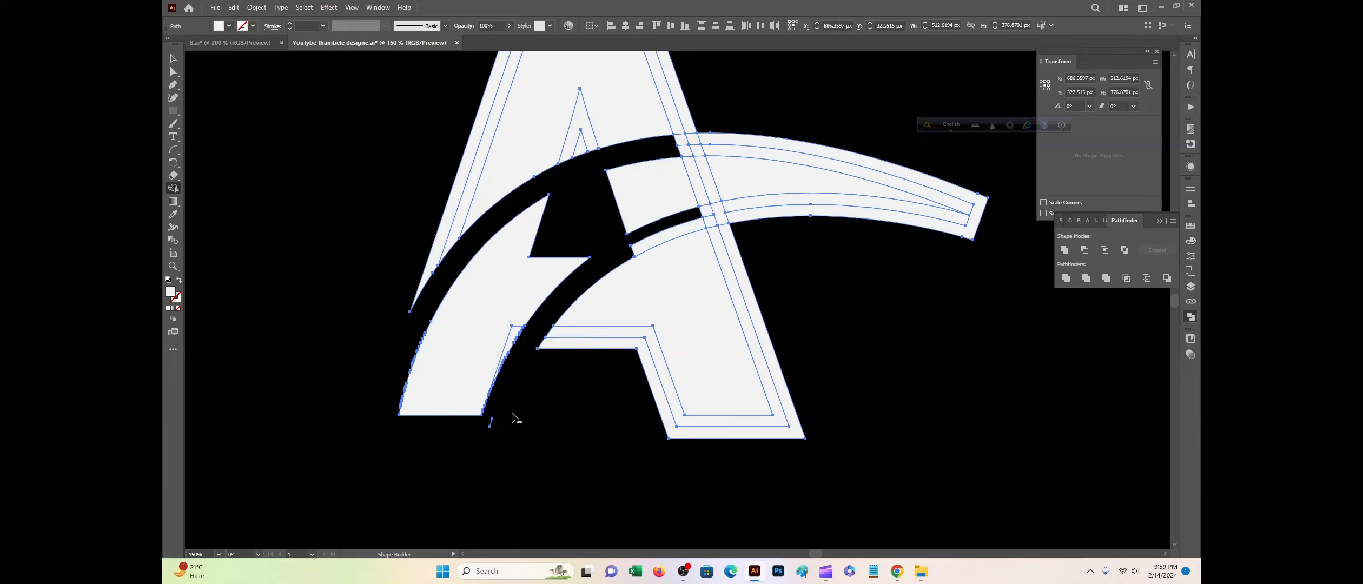
# Step: Try to remove the offset bands around the swoosh's tail and the pieces above it at the letter's right edge
pyautogui.click(692, 226)
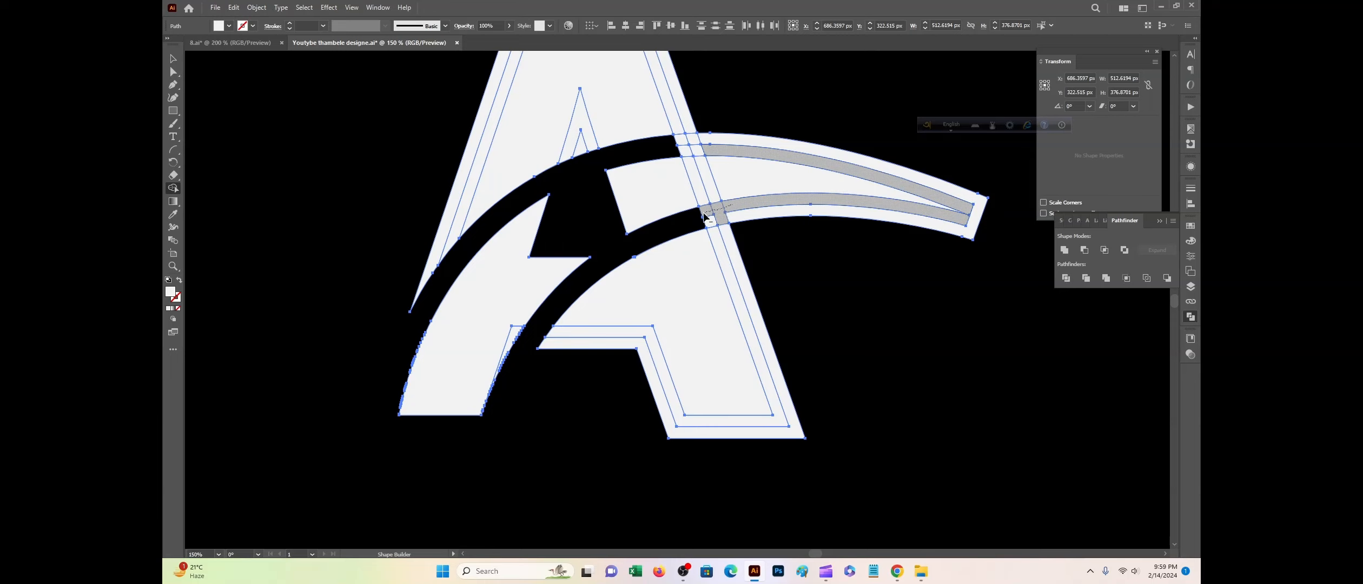
pyautogui.keyDown('alt'); pyautogui.click(748, 215); pyautogui.keyUp('alt')
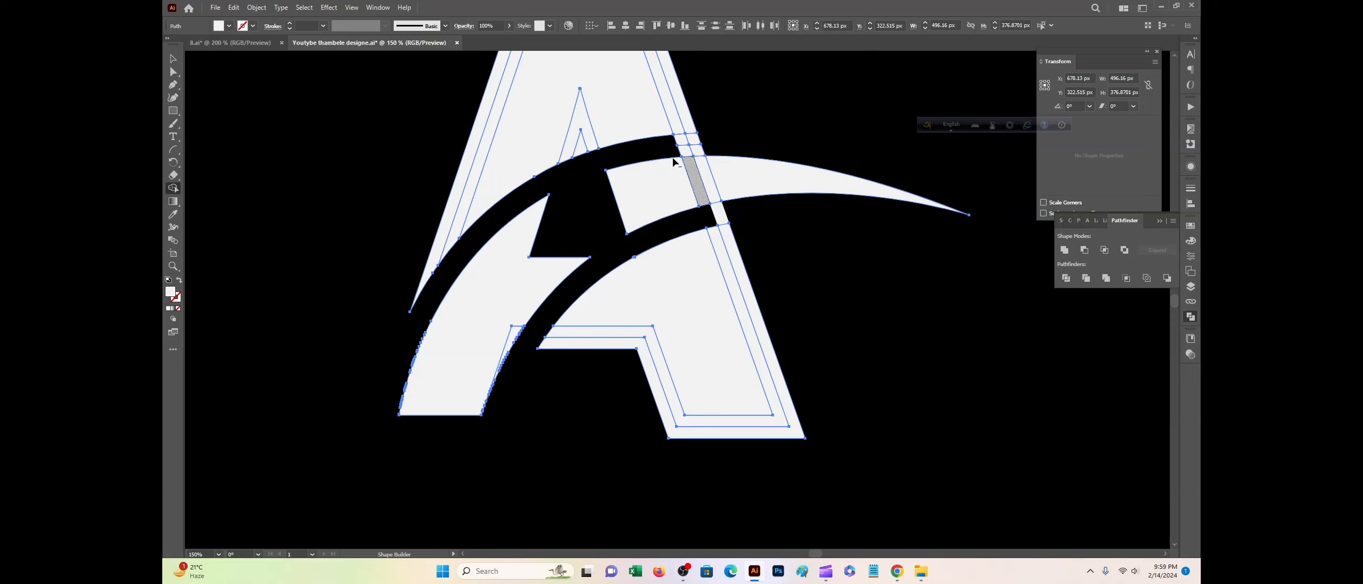
pyautogui.keyDown('alt'); pyautogui.click(687, 141); pyautogui.keyUp('alt')
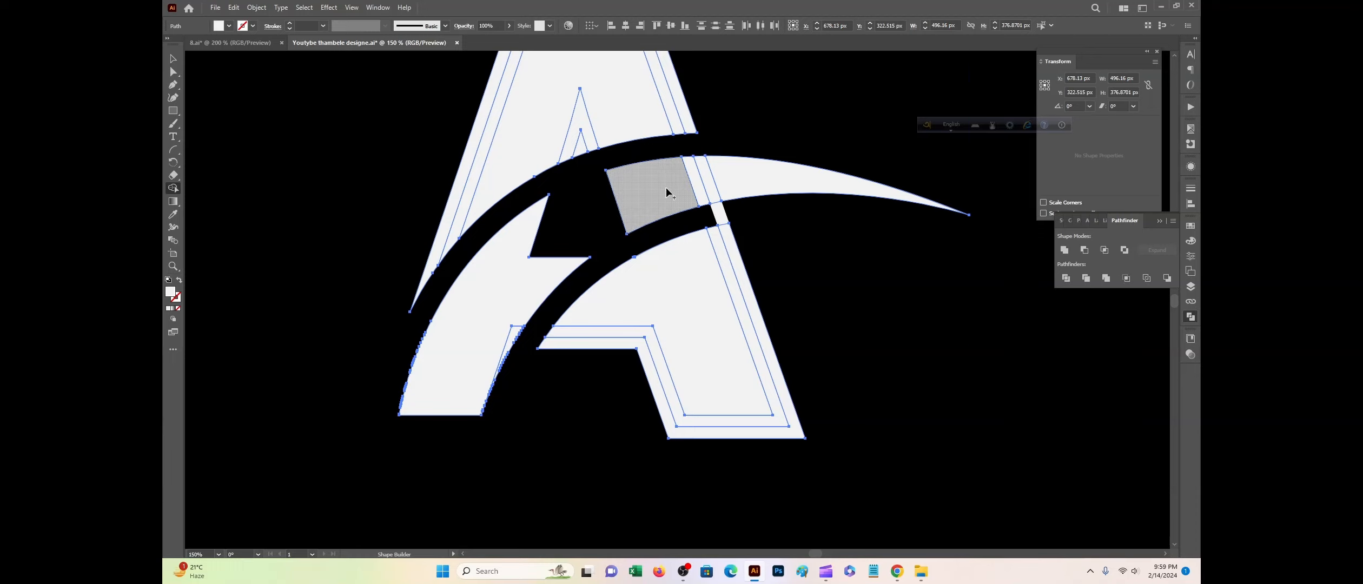
# Step: Undo the removals of the swoosh's counter pieces, lower-edge strips and tail bands
pyautogui.hotkey('ctrl', 'z')
pyautogui.hotkey('ctrl', 'z')
pyautogui.hotkey('ctrl', 'z')
pyautogui.hotkey('ctrl', 'z')
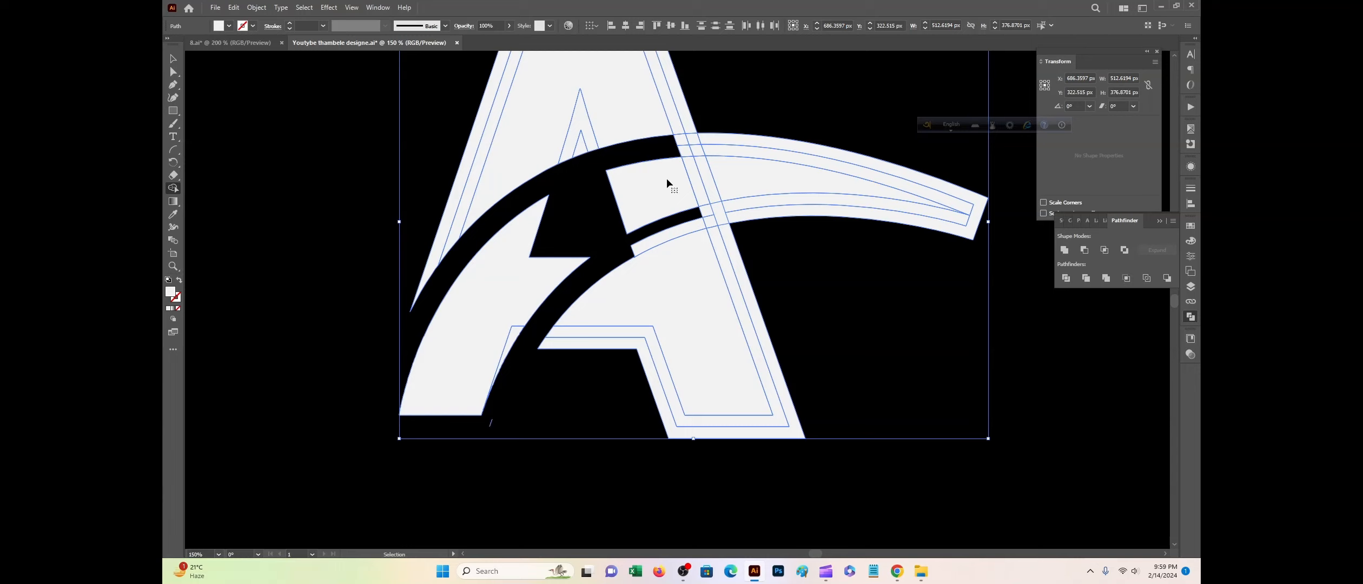
pyautogui.hotkey('ctrl', 'z')
pyautogui.hotkey('ctrl', 'z')
pyautogui.hotkey('ctrl', 'z')
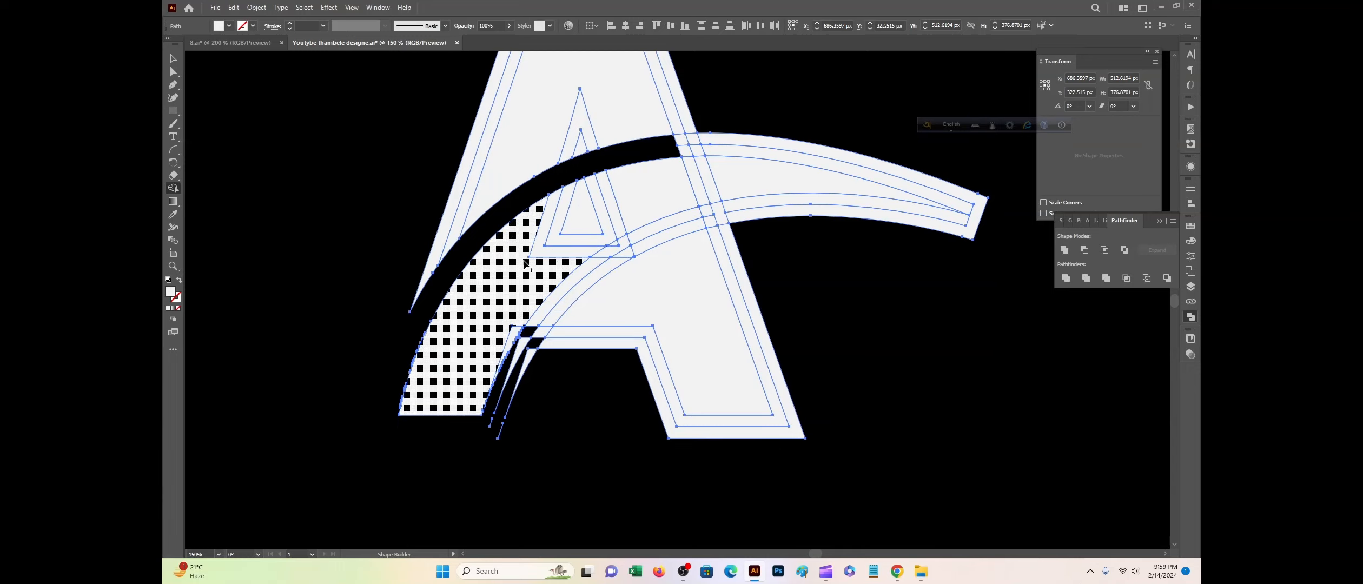
# Step: Merge the swoosh's inner segments into one continuous shape and remove the offset bands around its tail with Shape Builder
pyautogui.moveTo(523, 264)
pyautogui.mouseDown()
pyautogui.moveTo(640, 208)
pyautogui.moveTo(566, 253)
pyautogui.moveTo(606, 240)
pyautogui.mouseUp()
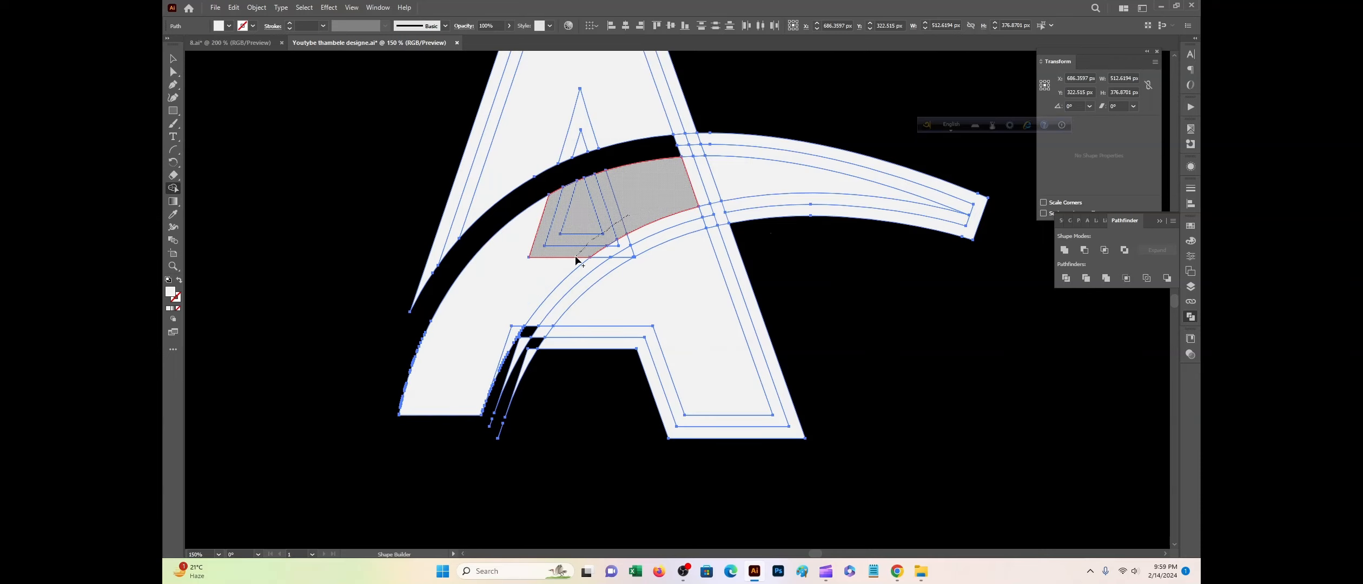
pyautogui.moveTo(560, 224)
pyautogui.mouseDown()
pyautogui.moveTo(517, 268)
pyautogui.moveTo(535, 289)
pyautogui.moveTo(609, 244)
pyautogui.moveTo(644, 255)
pyautogui.moveTo(676, 189)
pyautogui.moveTo(733, 173)
pyautogui.moveTo(680, 148)
pyautogui.moveTo(720, 146)
pyautogui.mouseUp()
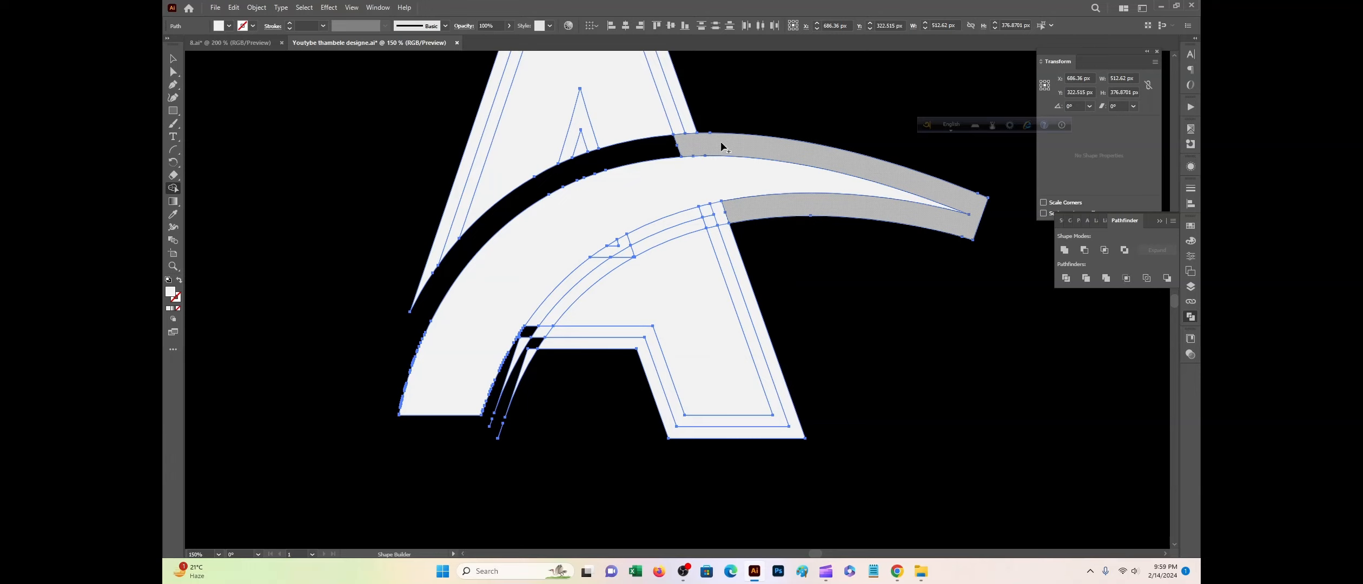
pyautogui.keyDown('alt'); pyautogui.click(723, 145); pyautogui.keyUp('alt')
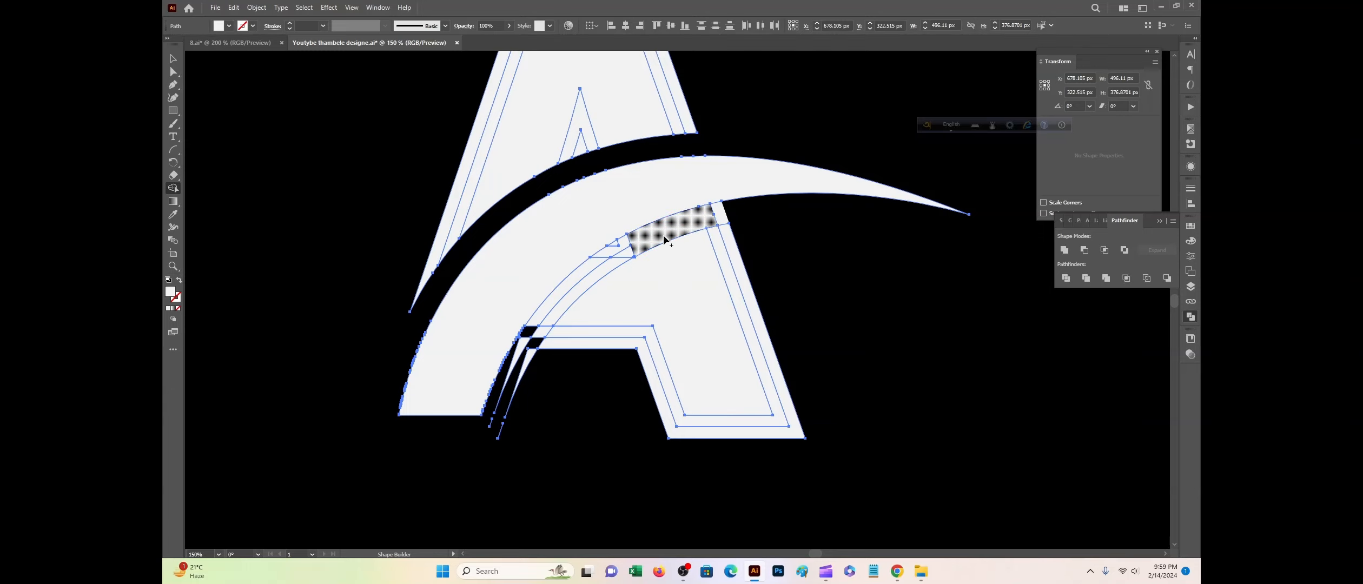
# Step: Clear the gap along the swoosh's lower edge by removing its strips and the slivers near the letter's crossbar
pyautogui.moveTo(653, 236); pyautogui.dragTo(594, 263)
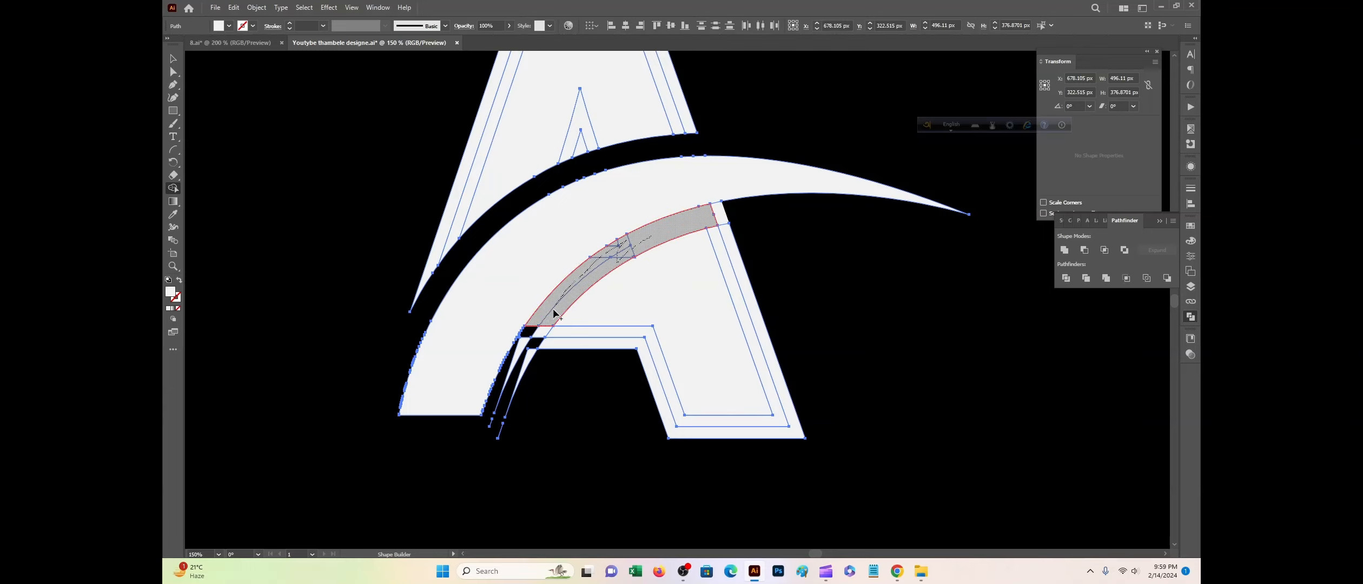
pyautogui.moveTo(554, 313)
pyautogui.mouseDown()
pyautogui.moveTo(518, 351)
pyautogui.moveTo(568, 299)
pyautogui.mouseUp()
pyautogui.keyDown('alt'); pyautogui.click(528, 341); pyautogui.keyUp('alt')
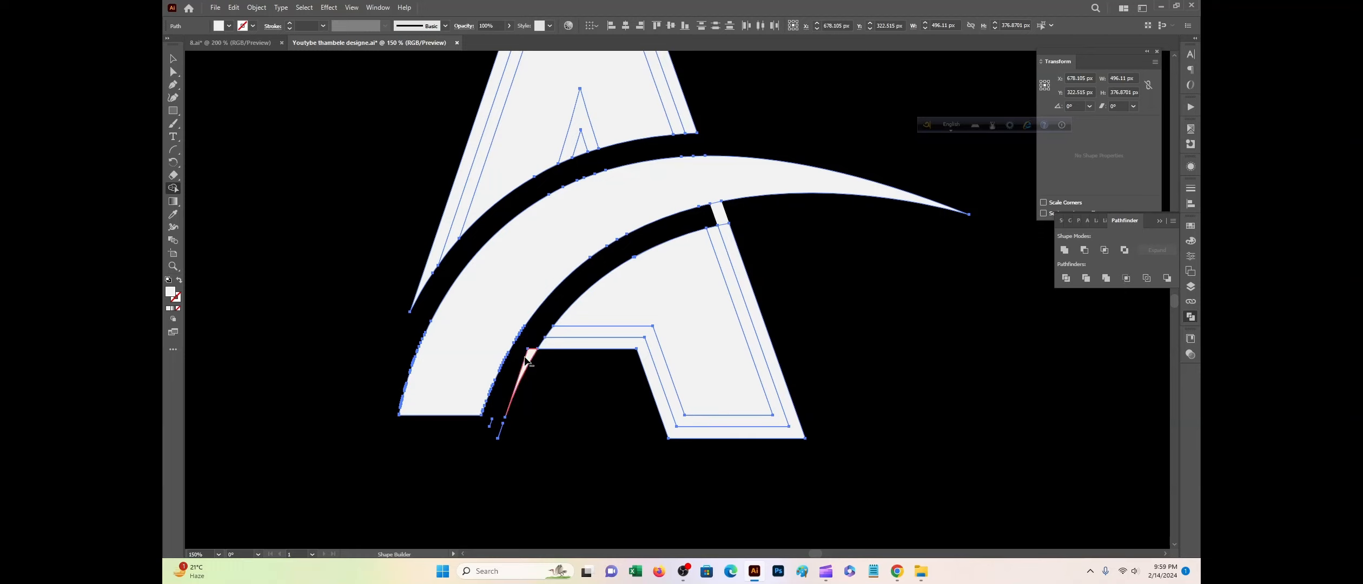
pyautogui.keyDown('alt'); pyautogui.click(525, 360); pyautogui.keyUp('alt')
# Step: Remove the outer offset bands from the letter's upper and lower parts, and cut out the triangular counter above the swoosh
pyautogui.scroll(-1, 788, 225)
pyautogui.scroll(2, 715, 275)
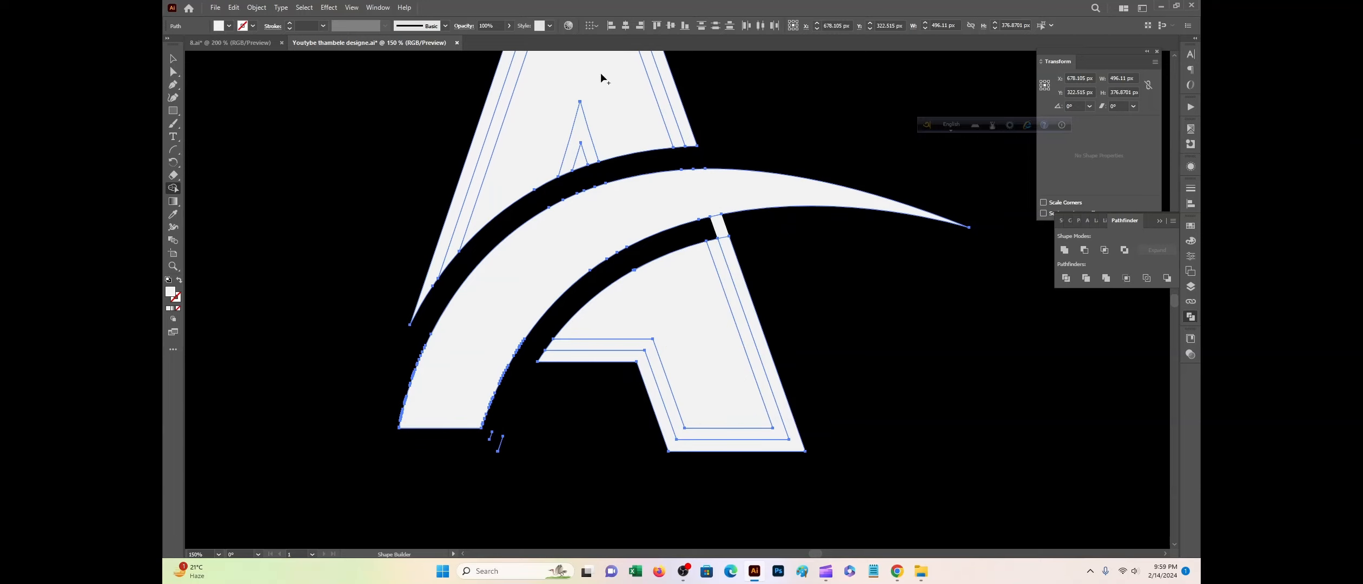
pyautogui.scroll(1, 687, 330)
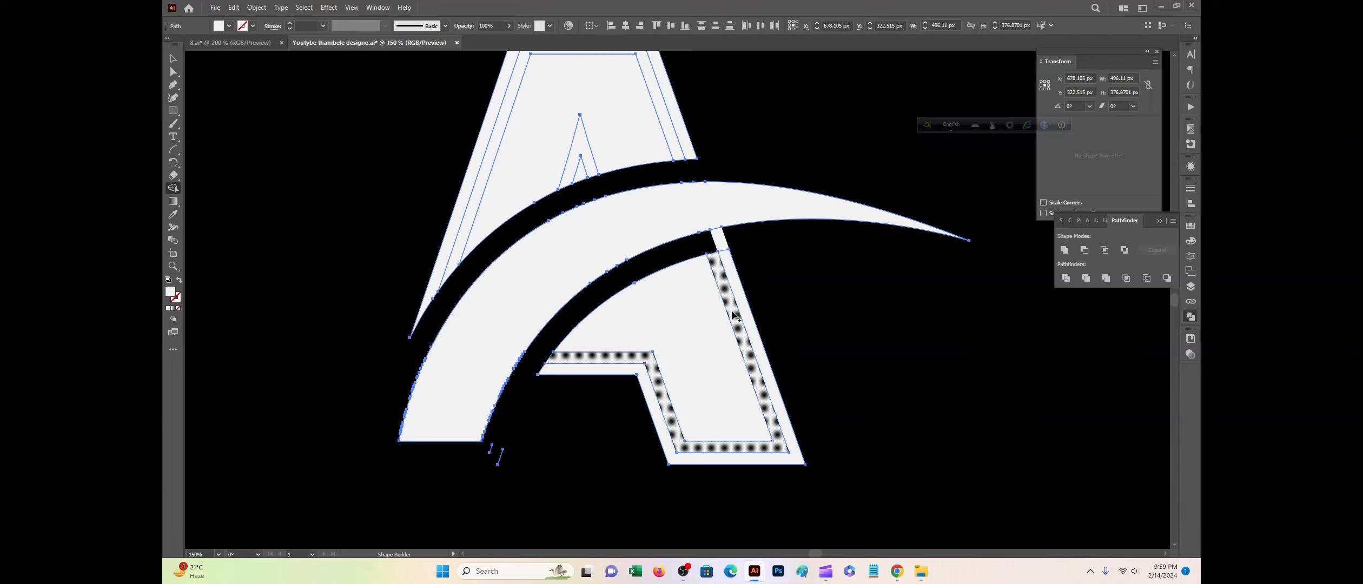
pyautogui.scroll(3, 741, 297)
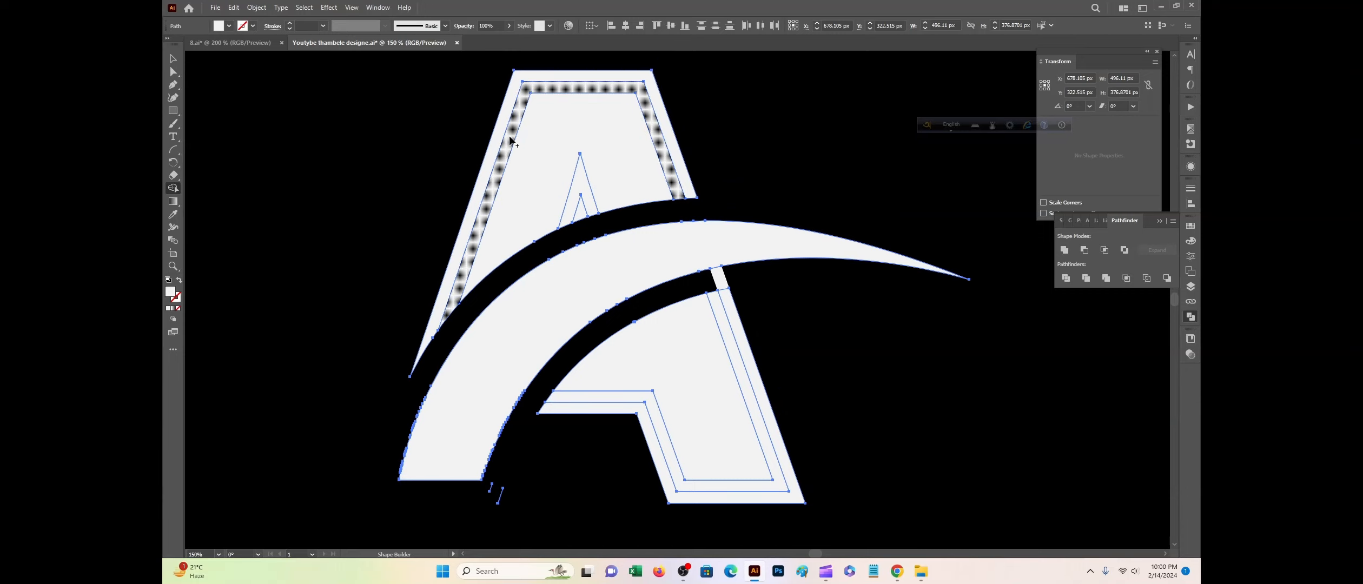
pyautogui.moveTo(509, 139); pyautogui.dragTo(511, 111)
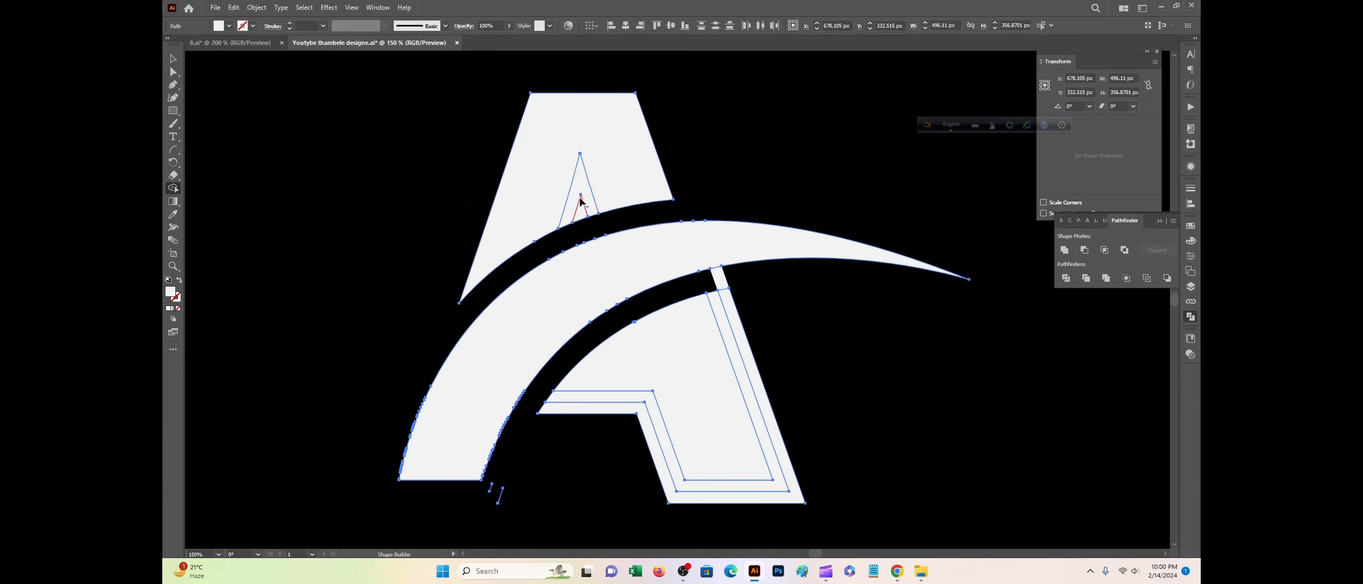
pyautogui.moveTo(581, 172); pyautogui.dragTo(584, 213)
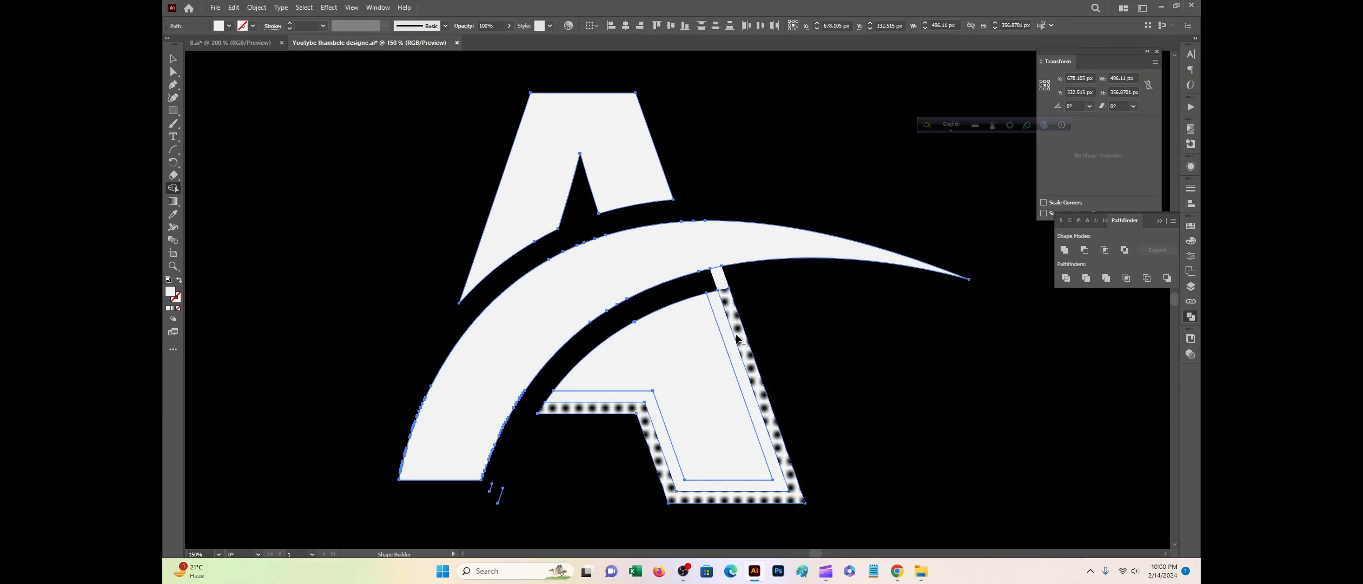
pyautogui.keyDown('alt'); pyautogui.click(740, 313); pyautogui.keyUp('alt')
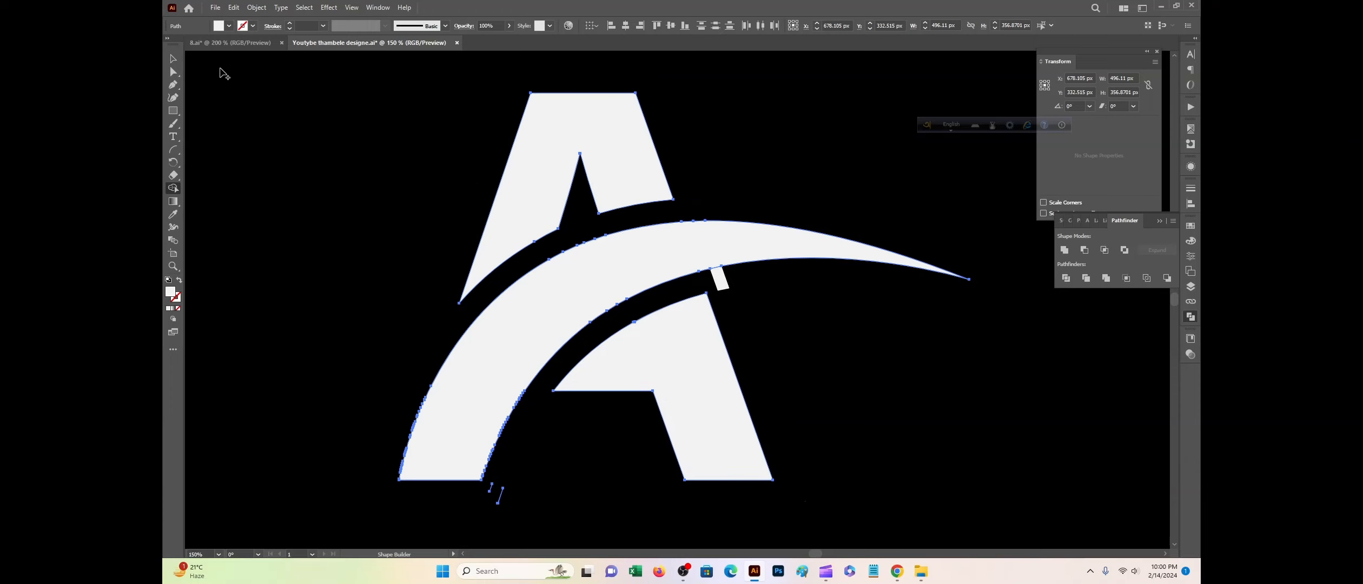
# Step: Delete the small leftover fragments between the swoosh and the letter's right leg
pyautogui.click(173, 59)
pyautogui.click(346, 157)
pyautogui.scroll(-1, 791, 291)
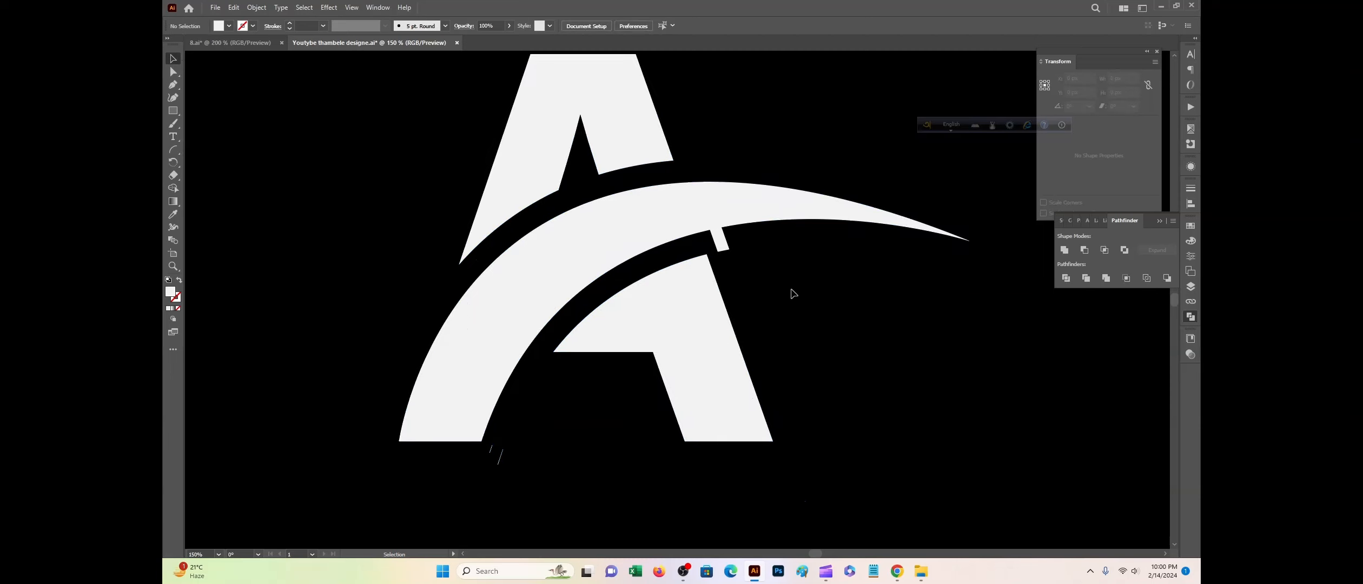
pyautogui.rightClick(711, 233)
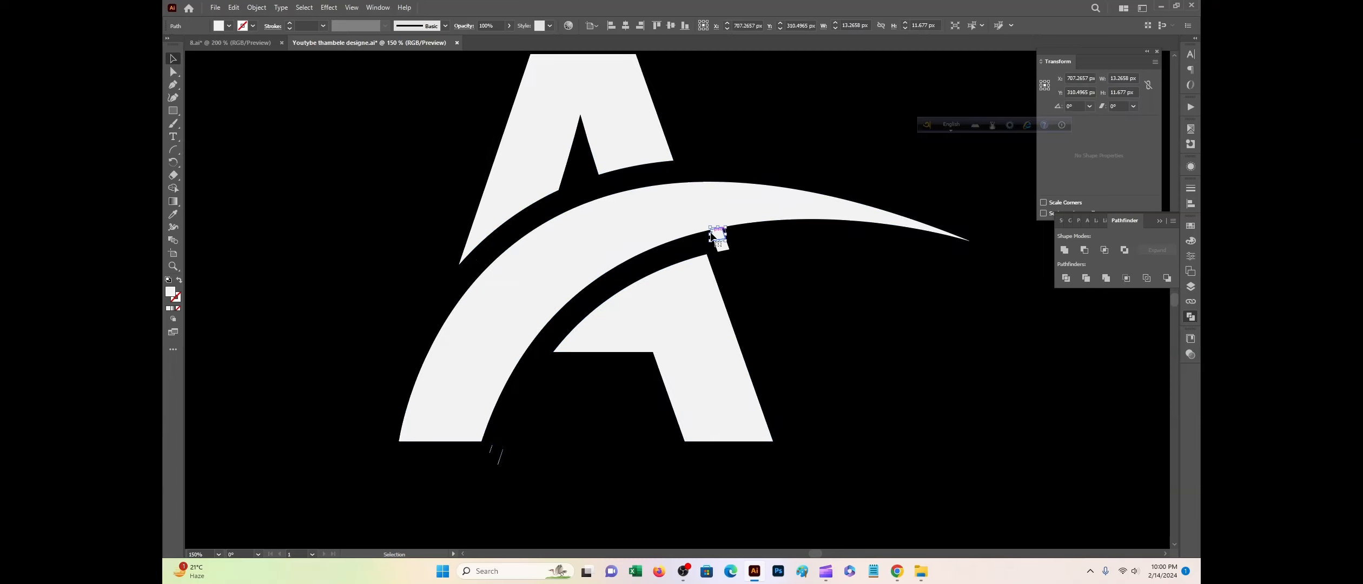
pyautogui.click(897, 320)
pyautogui.moveTo(718, 234); pyautogui.dragTo(783, 259)
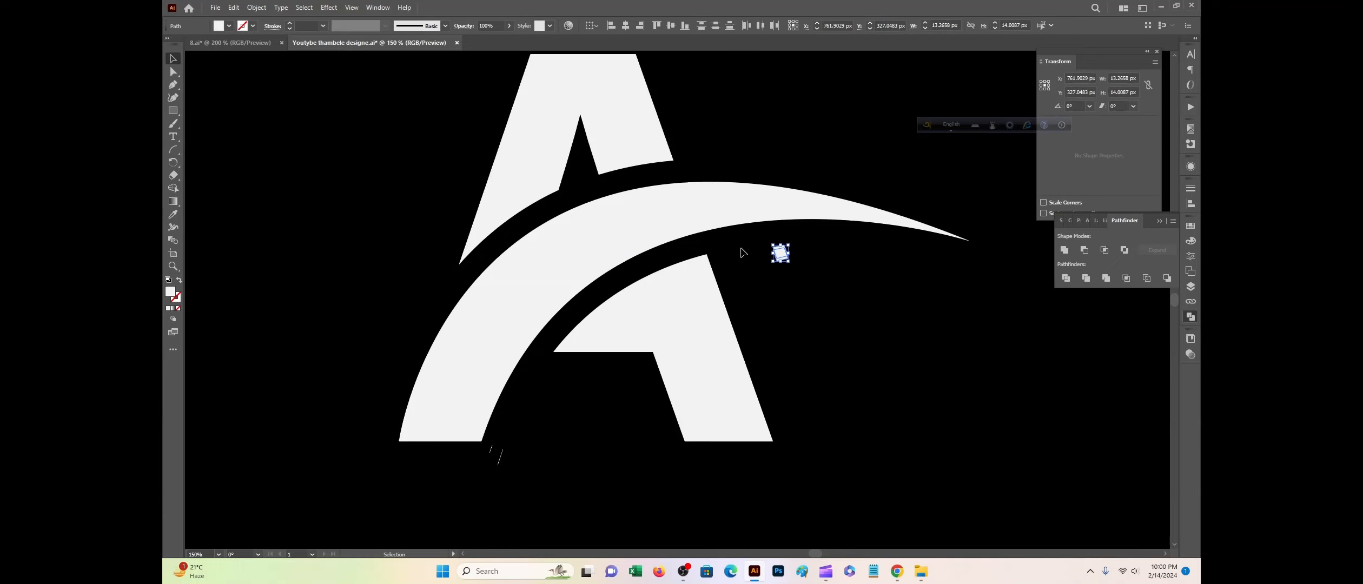
pyautogui.press('Delete')
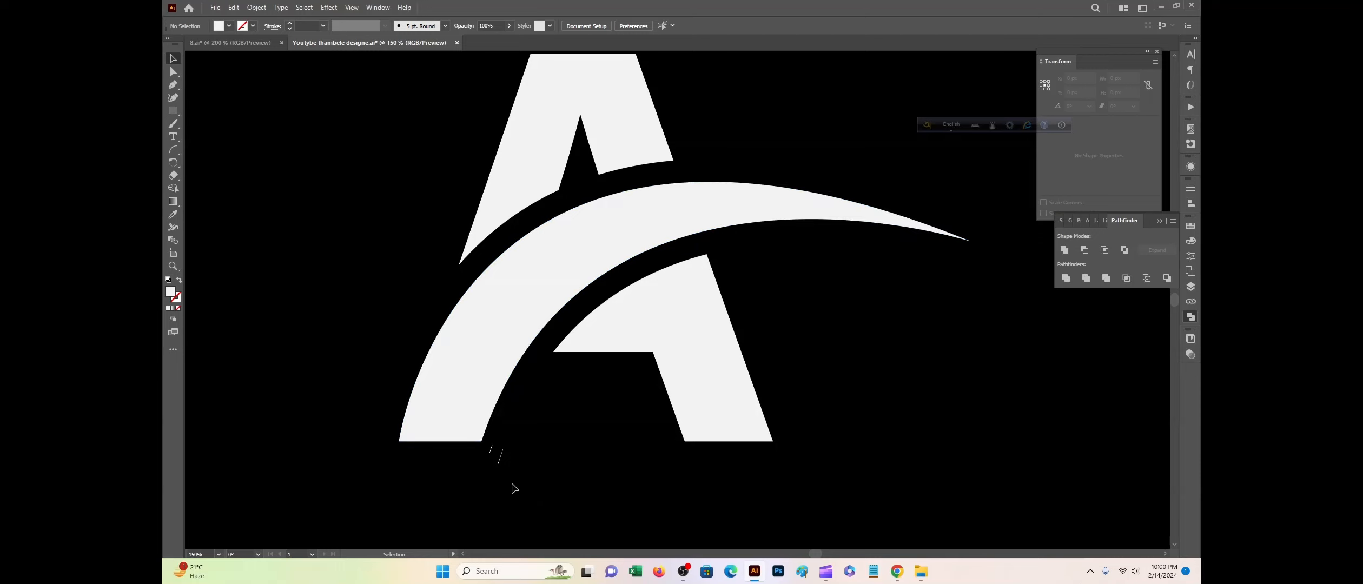
# Step: Delete the two small slivers below the foot of the swoosh
pyautogui.moveTo(489, 450); pyautogui.dragTo(510, 471)
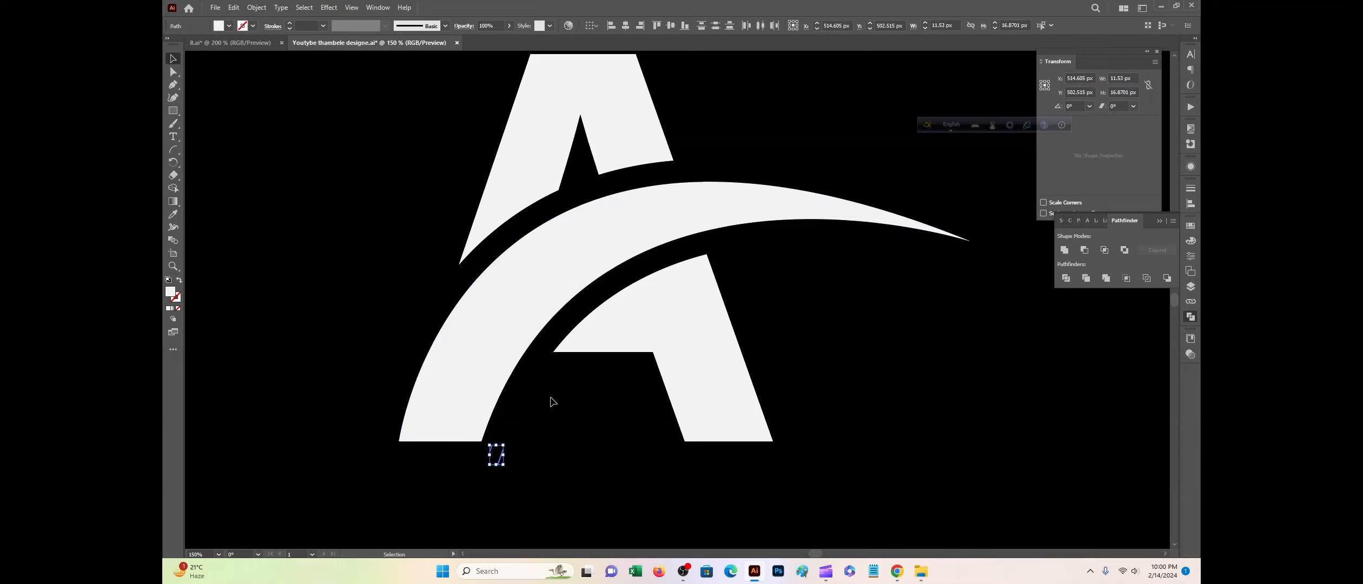
pyautogui.press('Delete')
pyautogui.scroll(3, 575, 471)
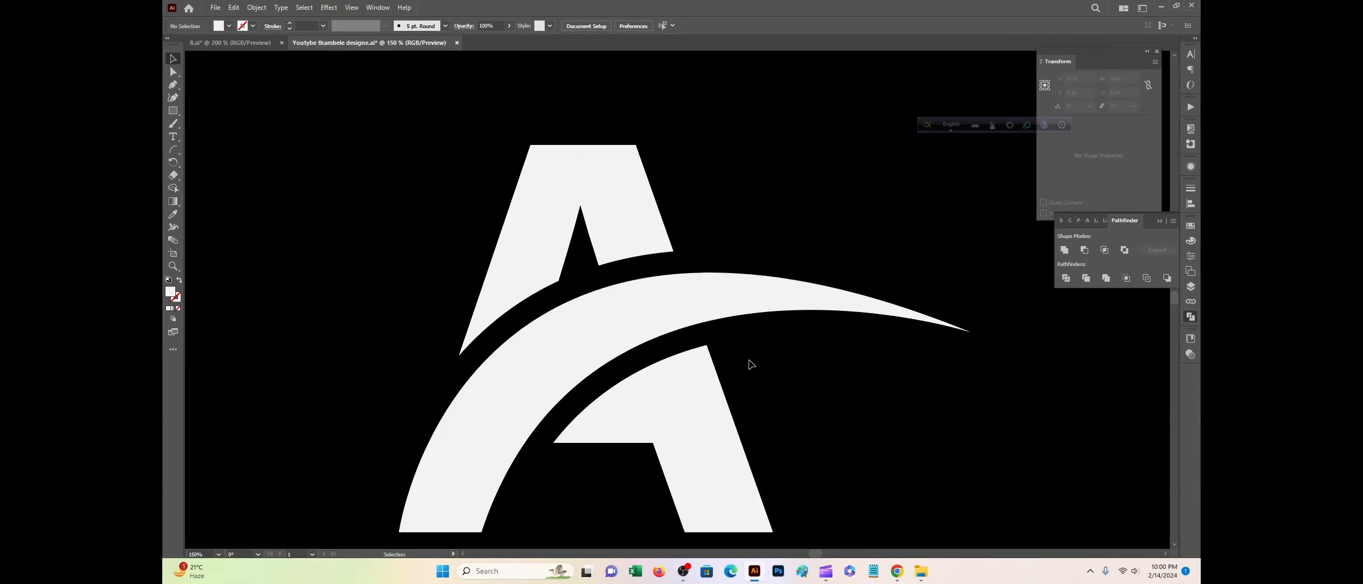
pyautogui.moveTo(761, 359); pyautogui.dragTo(756, 285)
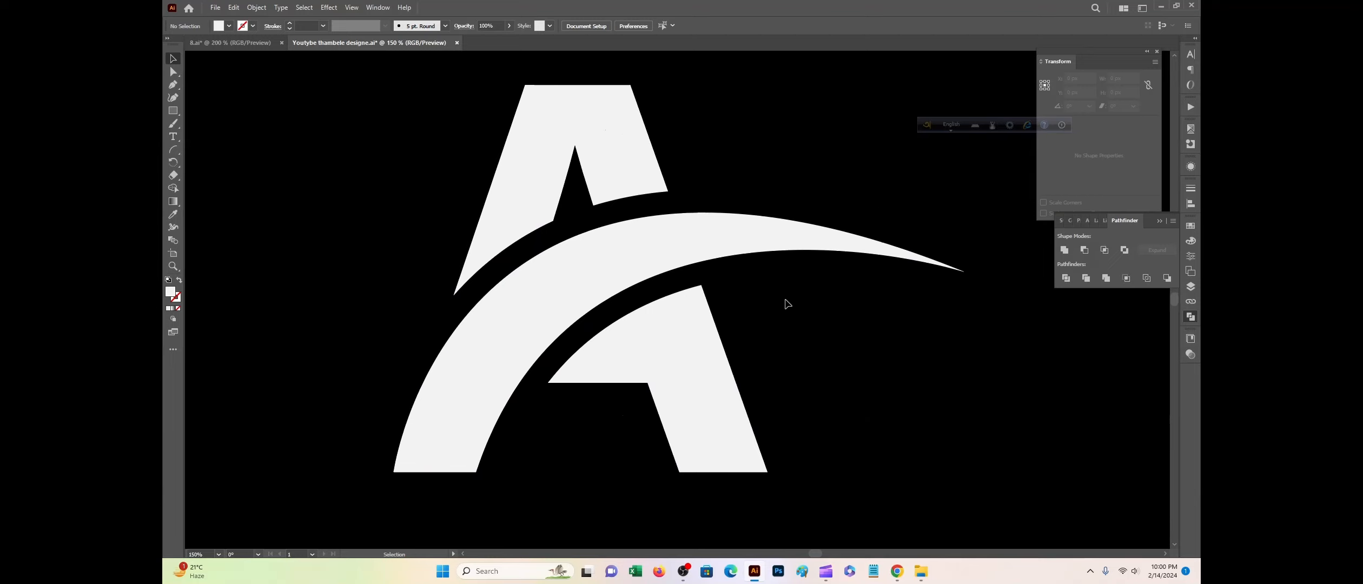
pyautogui.click(487, 266)
pyautogui.click(422, 286)
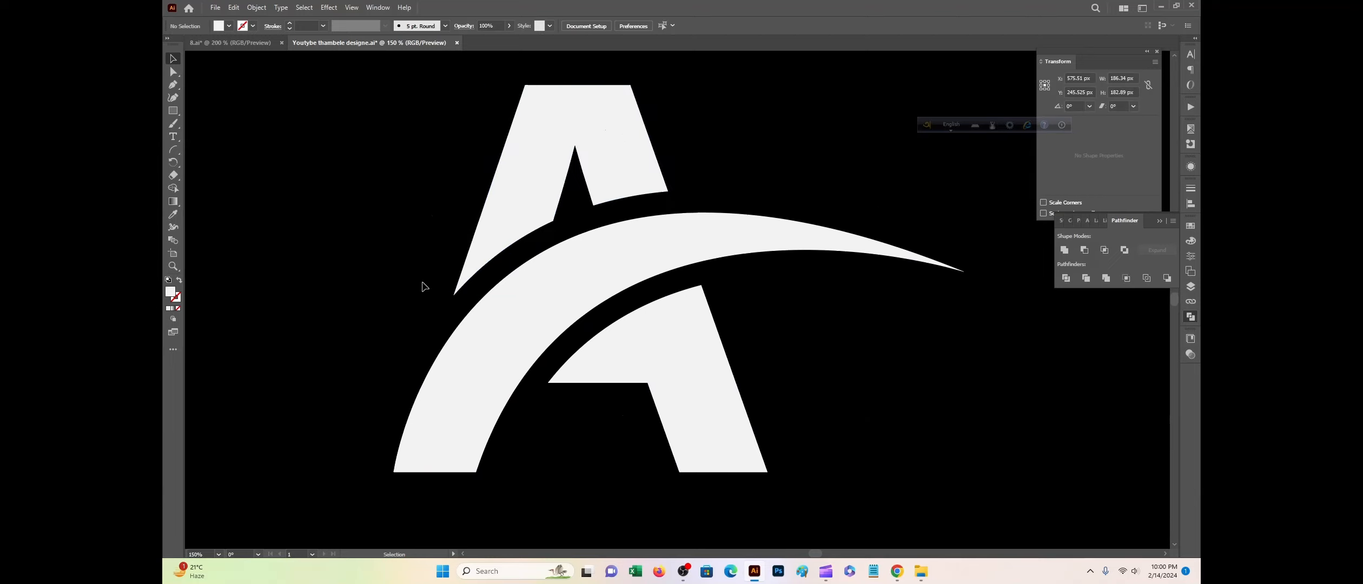
pyautogui.click(466, 277)
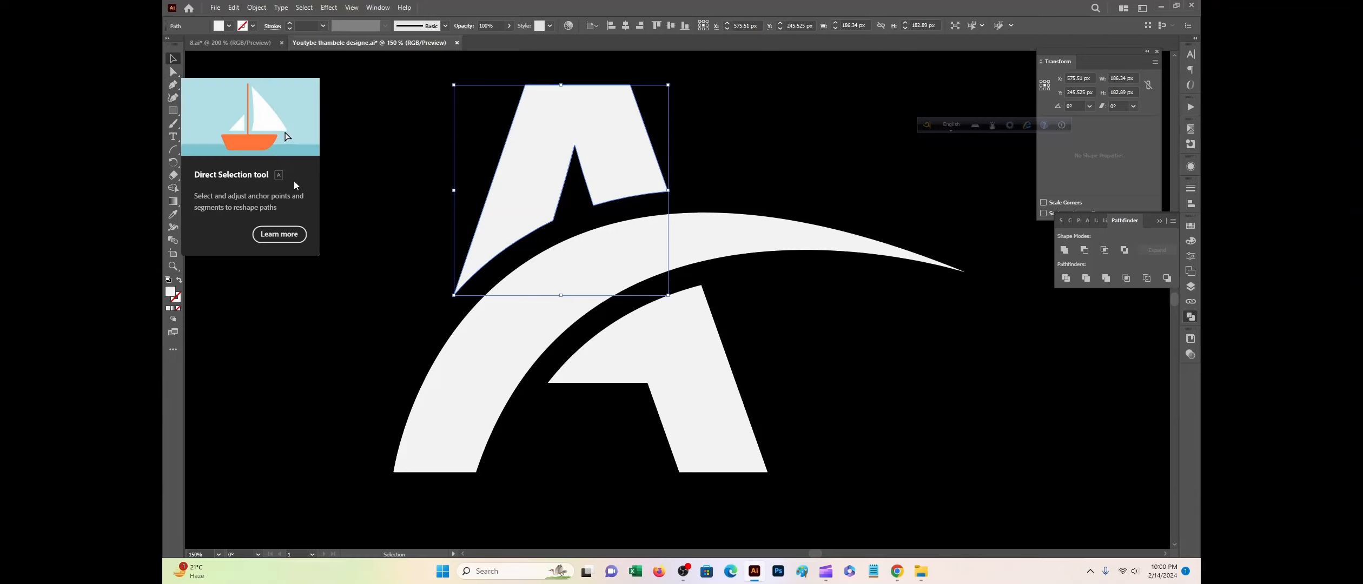
pyautogui.click(840, 315)
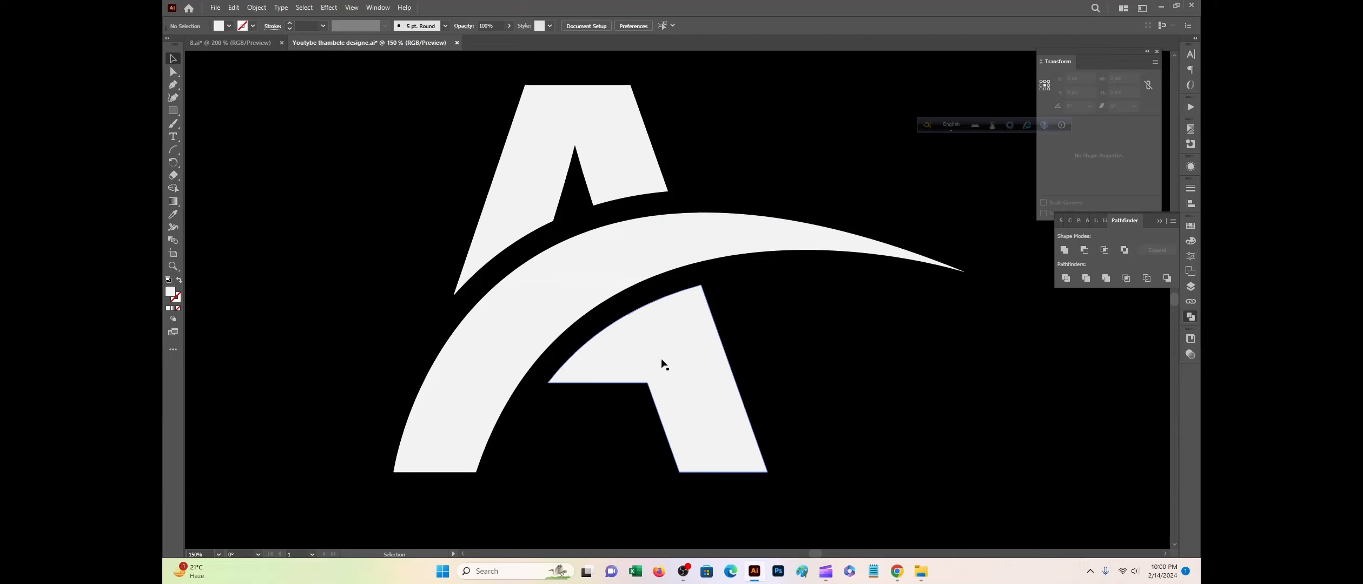
# Step: Fill the whole grouped A logo with the yellow-to-red gradient swatch
pyautogui.scroll(-2, 693, 353)
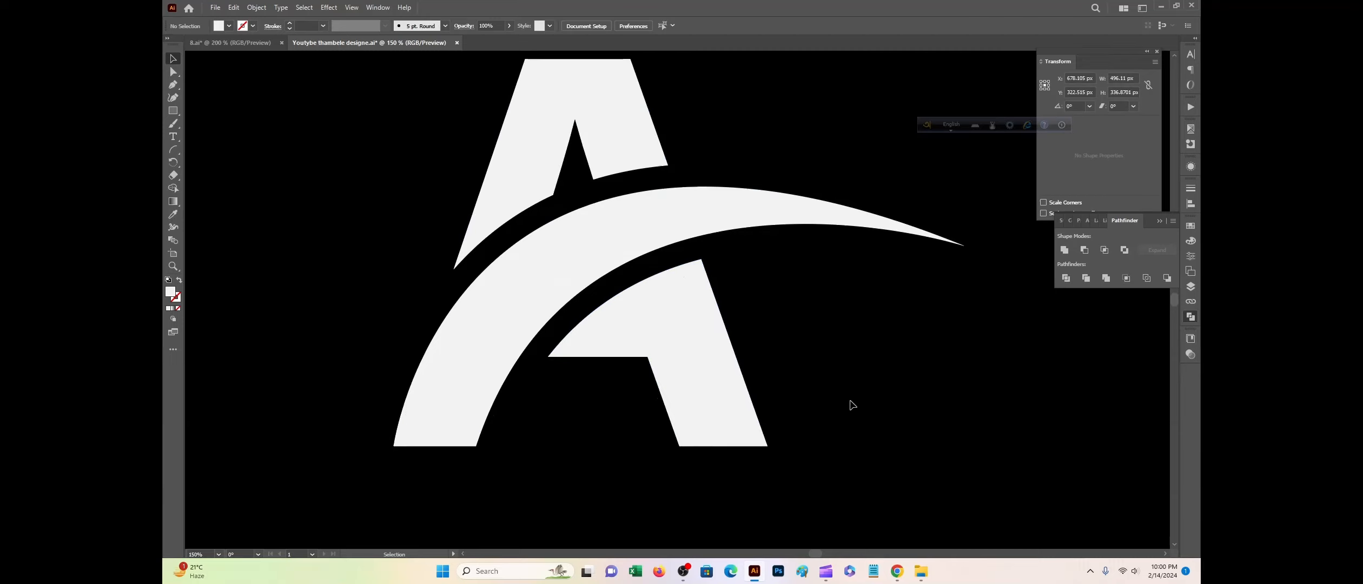
pyautogui.scroll(2, 856, 438)
pyautogui.scroll(2, 832, 380)
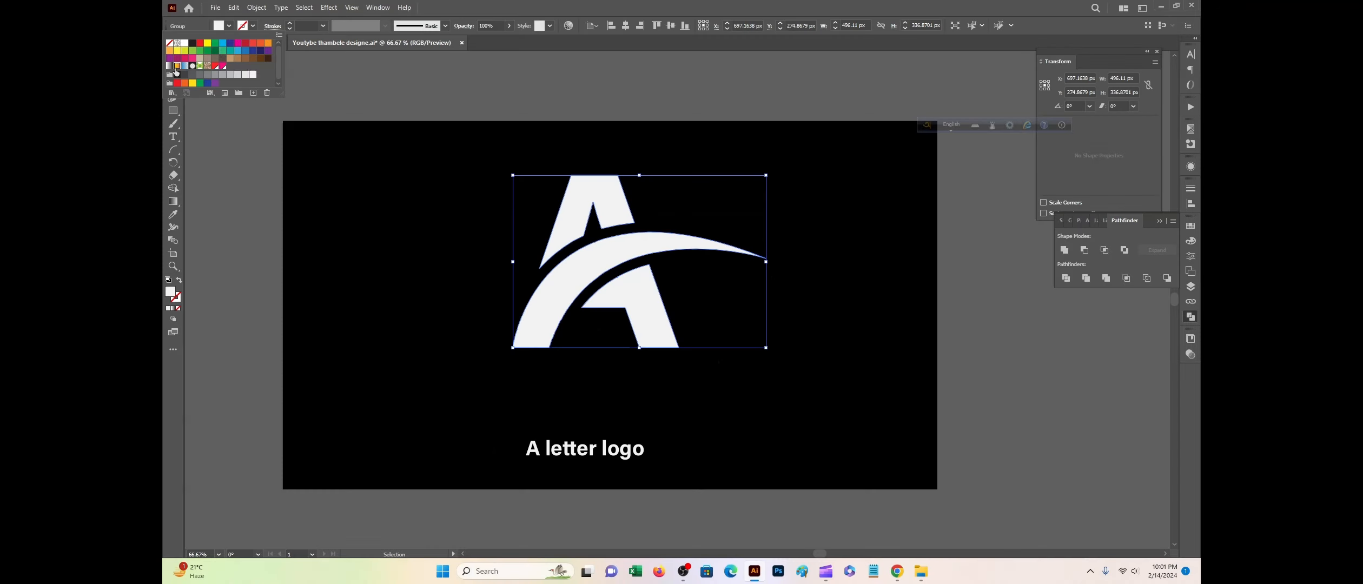
pyautogui.click(176, 67)
pyautogui.scroll(-3, 610, 285)
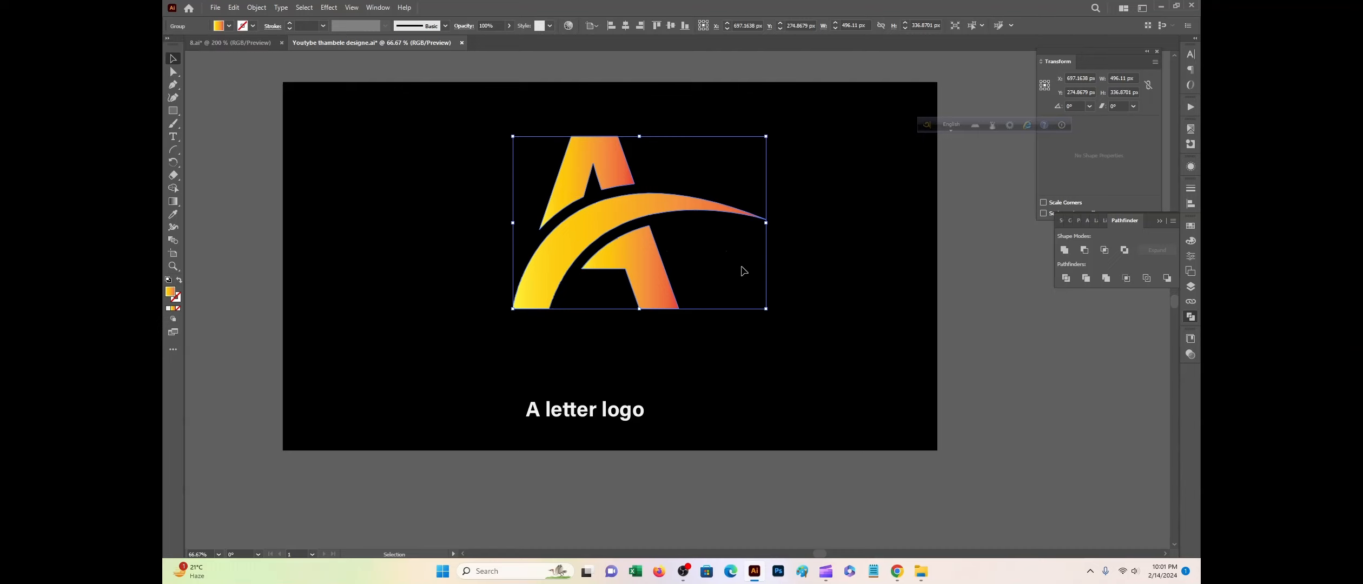
# Step: Move the logo down toward the middle of the artboard and enlarge it proportionally from its centre
pyautogui.moveTo(631, 257); pyautogui.dragTo(622, 281)
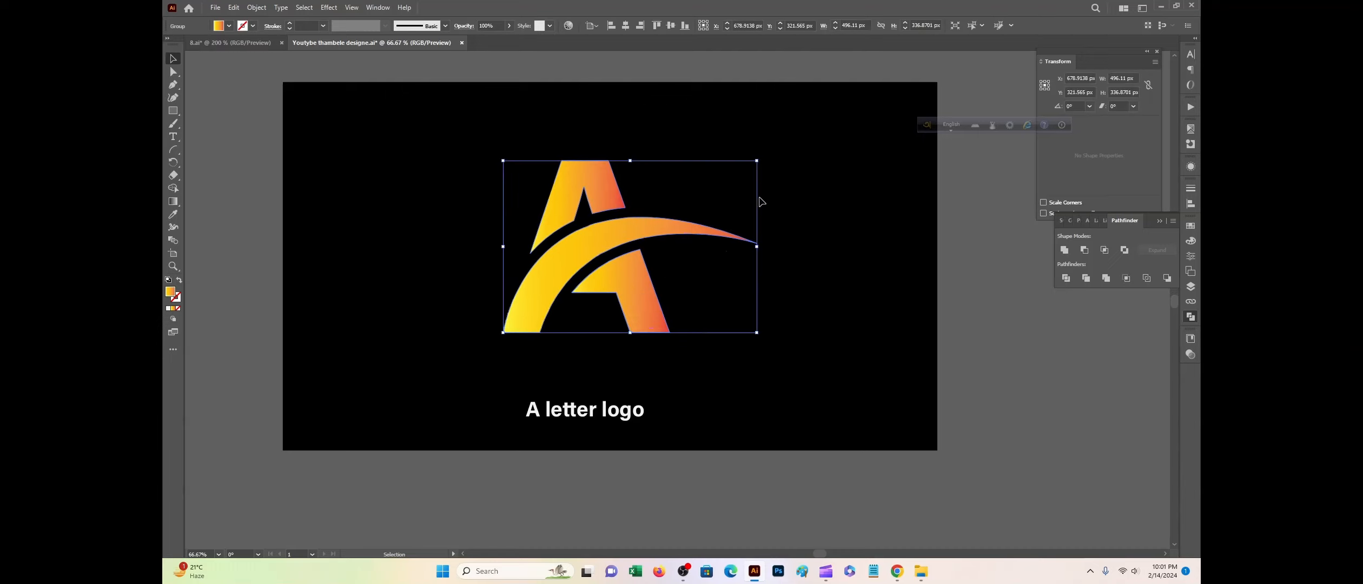
pyautogui.moveTo(757, 160); pyautogui.dragTo(818, 156)
pyautogui.click(836, 241)
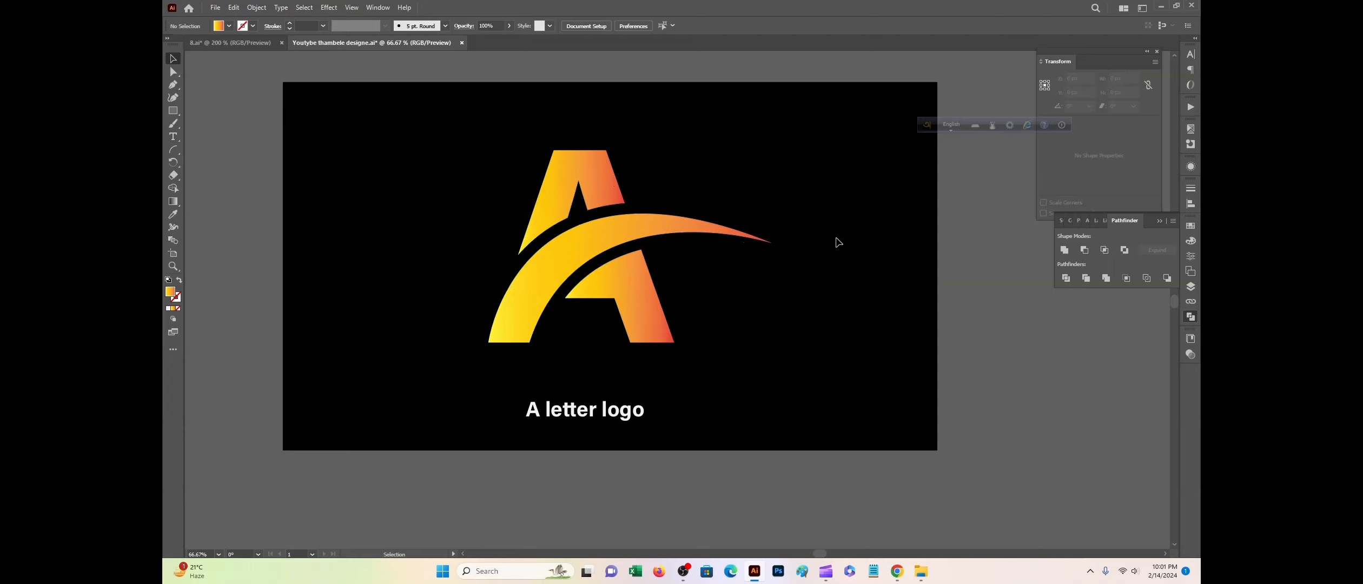
# Step: Move the caption "A letter logo" up beneath the mark and enlarge it to about 842 px wide
pyautogui.scroll(-3, 836, 240)
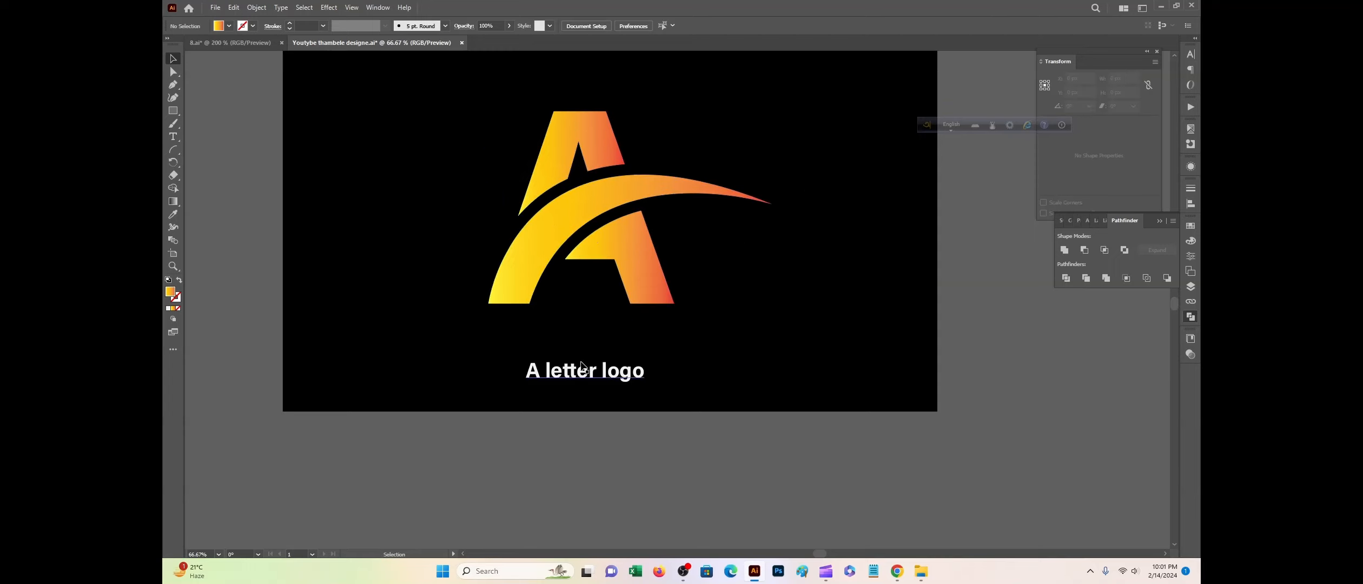
pyautogui.moveTo(630, 386); pyautogui.dragTo(702, 334)
pyautogui.click(703, 335)
pyautogui.moveTo(647, 388)
pyautogui.mouseDown()
pyautogui.moveTo(652, 357)
pyautogui.moveTo(655, 368)
pyautogui.mouseUp()
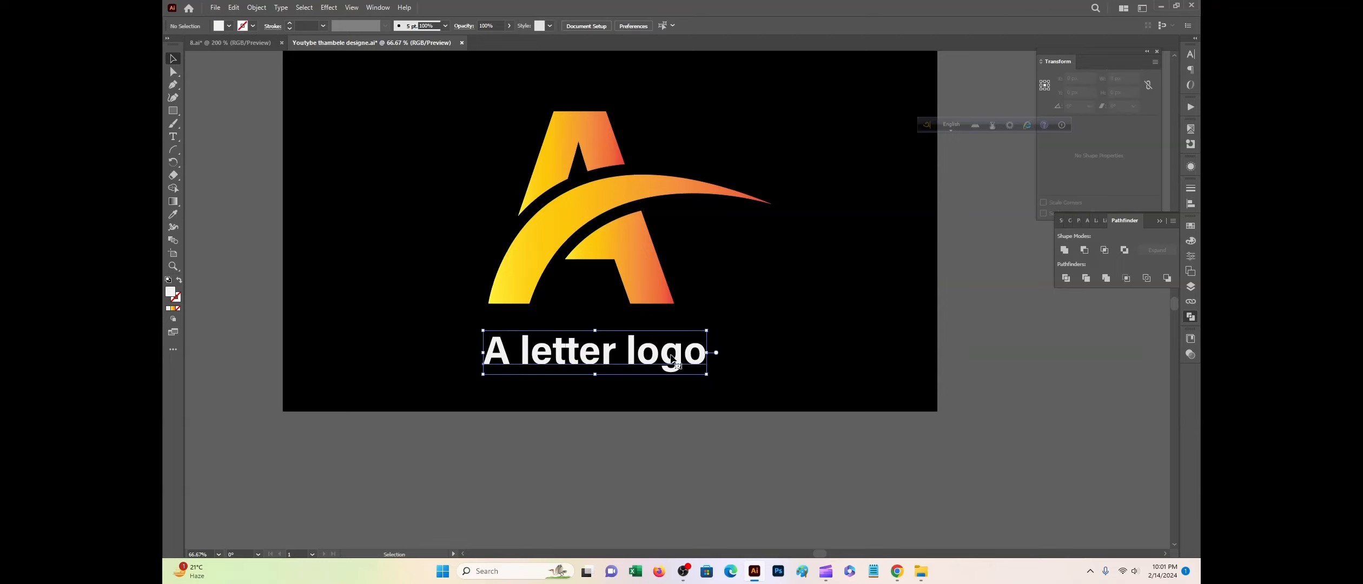
pyautogui.moveTo(707, 329); pyautogui.dragTo(811, 299)
pyautogui.click(843, 293)
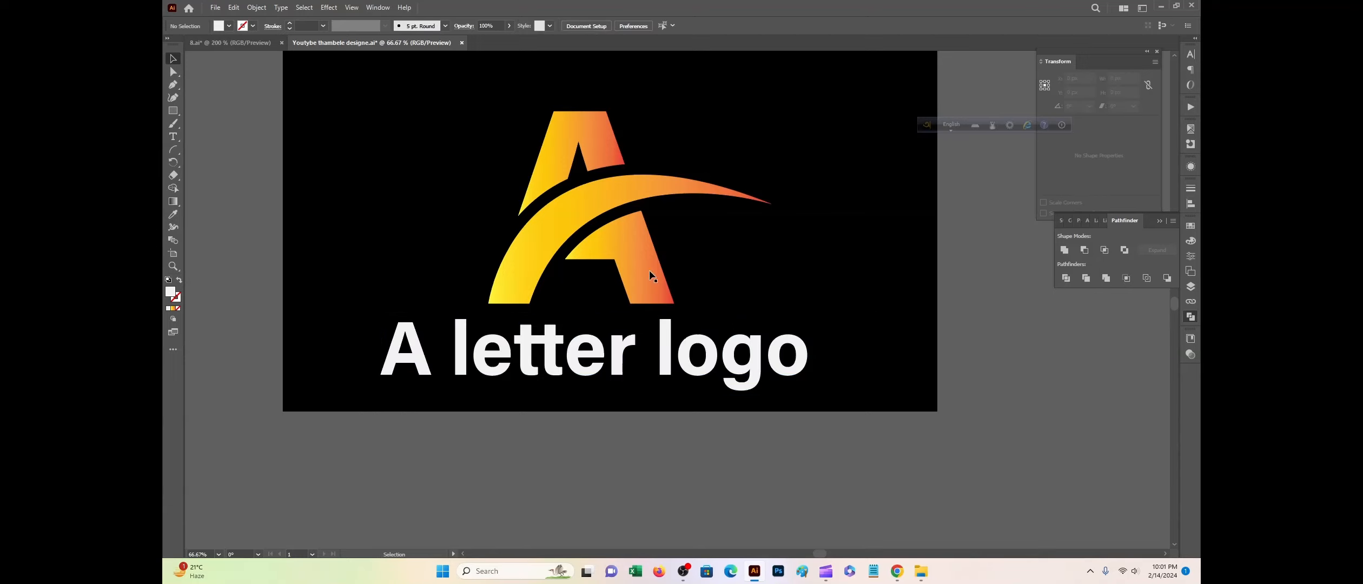
# Step: Reposition the mark and the caption so the mark sits roughly centred above the text on the artboard
pyautogui.moveTo(641, 274); pyautogui.dragTo(636, 252)
pyautogui.scroll(1, 669, 264)
pyautogui.moveTo(698, 373); pyautogui.dragTo(719, 363)
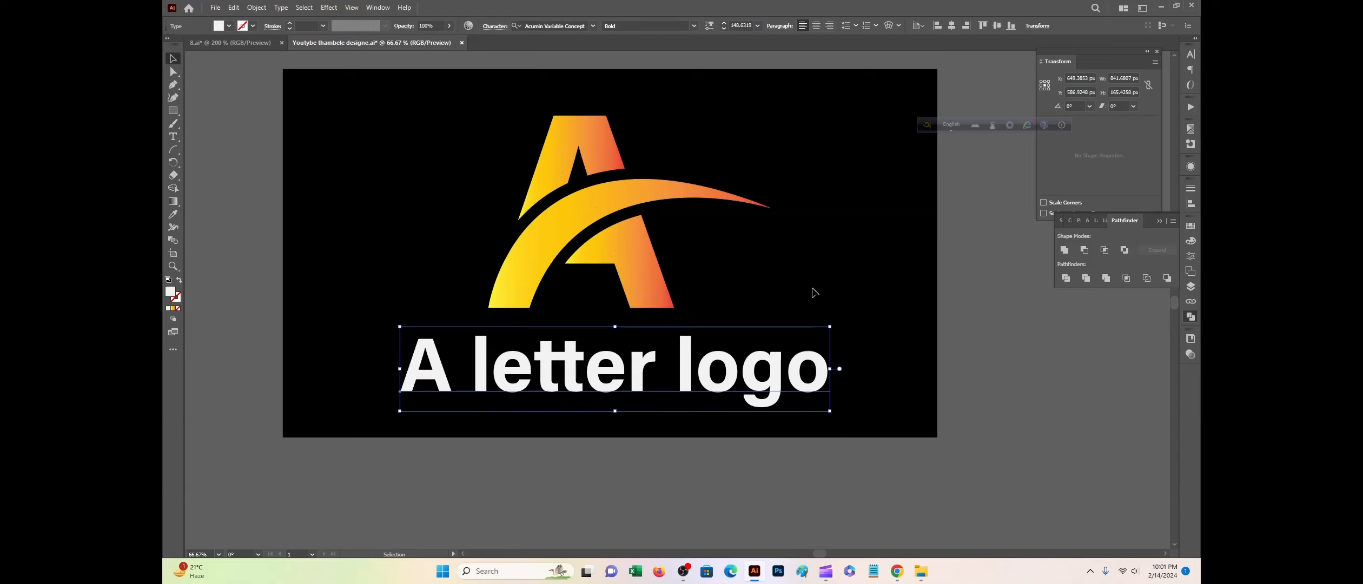
pyautogui.click(779, 234)
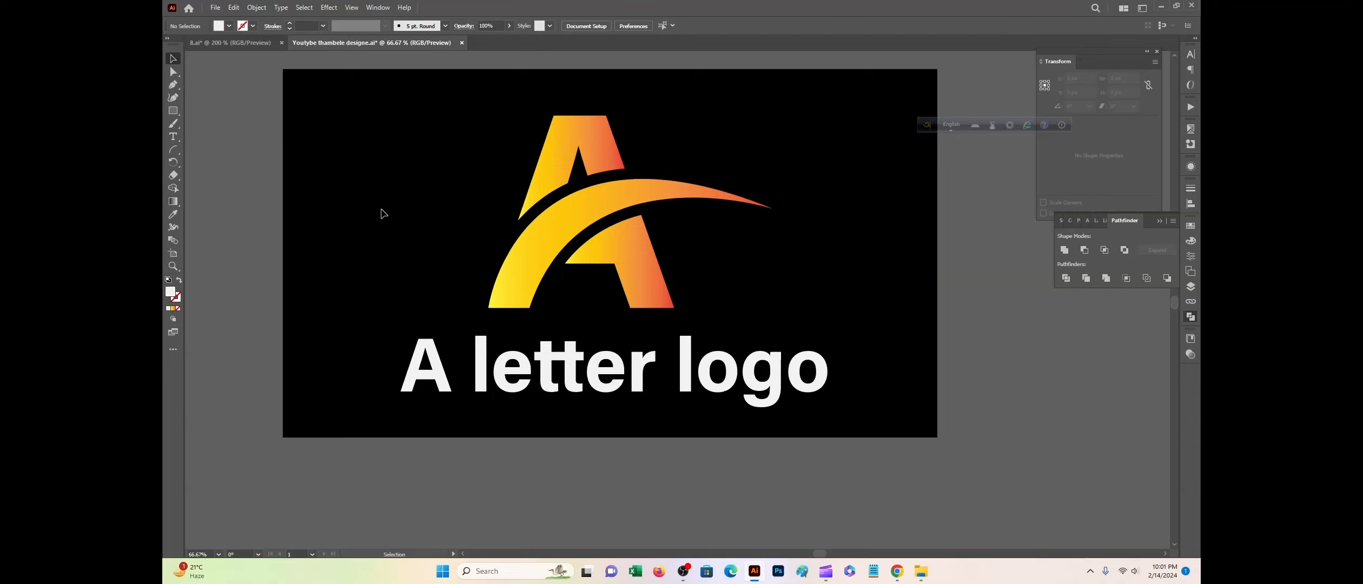
pyautogui.scroll(-1, 384, 217)
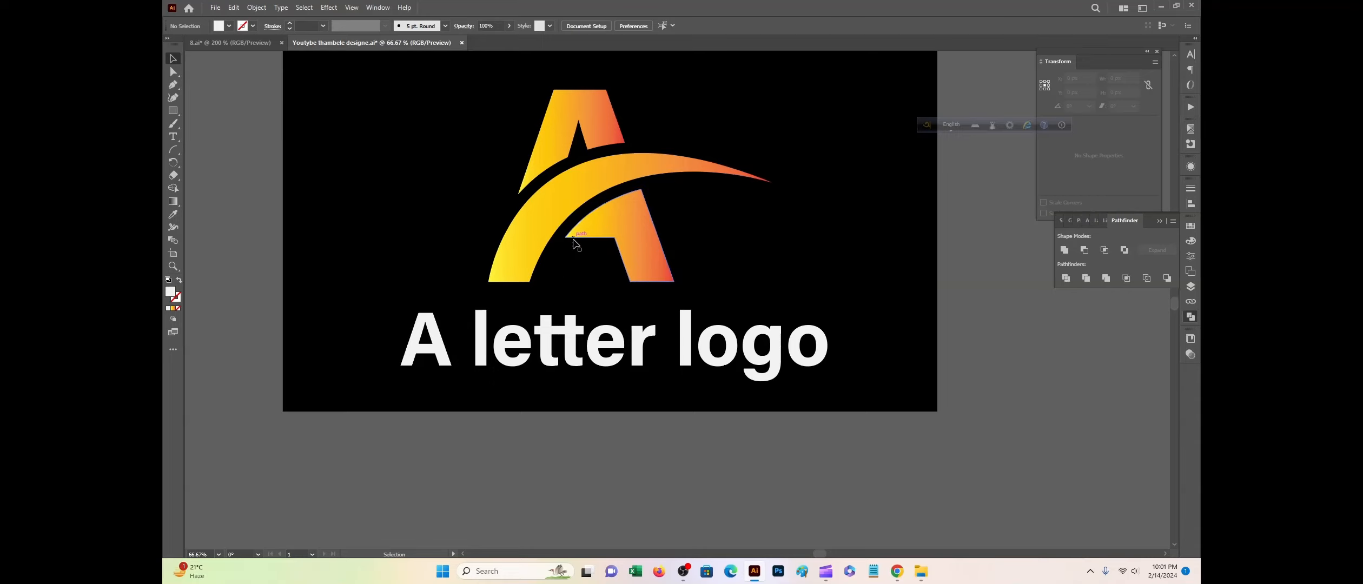
pyautogui.scroll(1, 573, 240)
pyautogui.moveTo(554, 233)
pyautogui.mouseDown()
pyautogui.moveTo(597, 225)
pyautogui.moveTo(571, 230)
pyautogui.mouseUp()
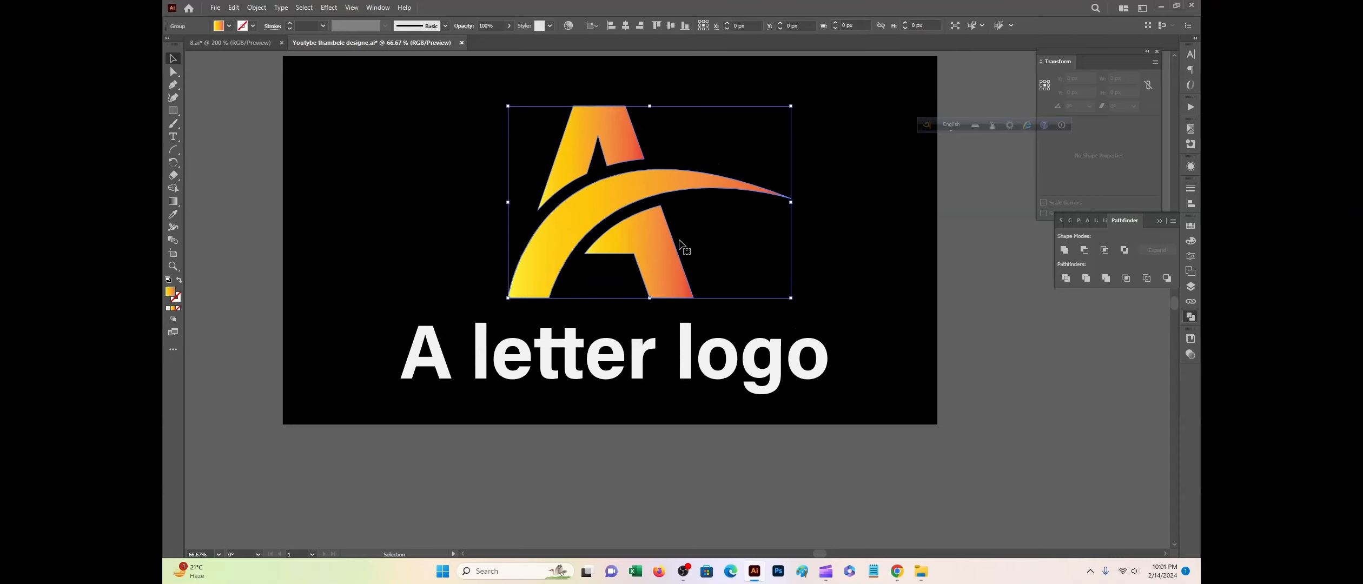
pyautogui.click(698, 270)
# Step: Try to copy the swoosh's gradient onto the live caption text with the Eyedropper
pyautogui.scroll(-1, 706, 328)
pyautogui.click(706, 328)
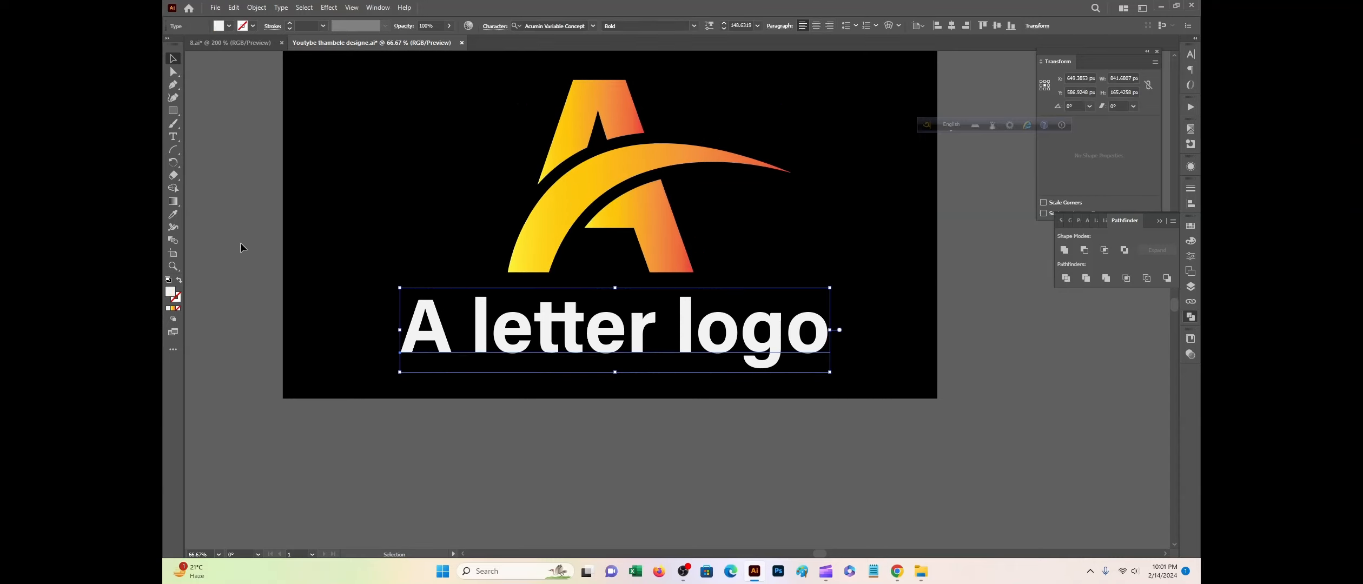
pyautogui.click(173, 214)
pyautogui.click(571, 190)
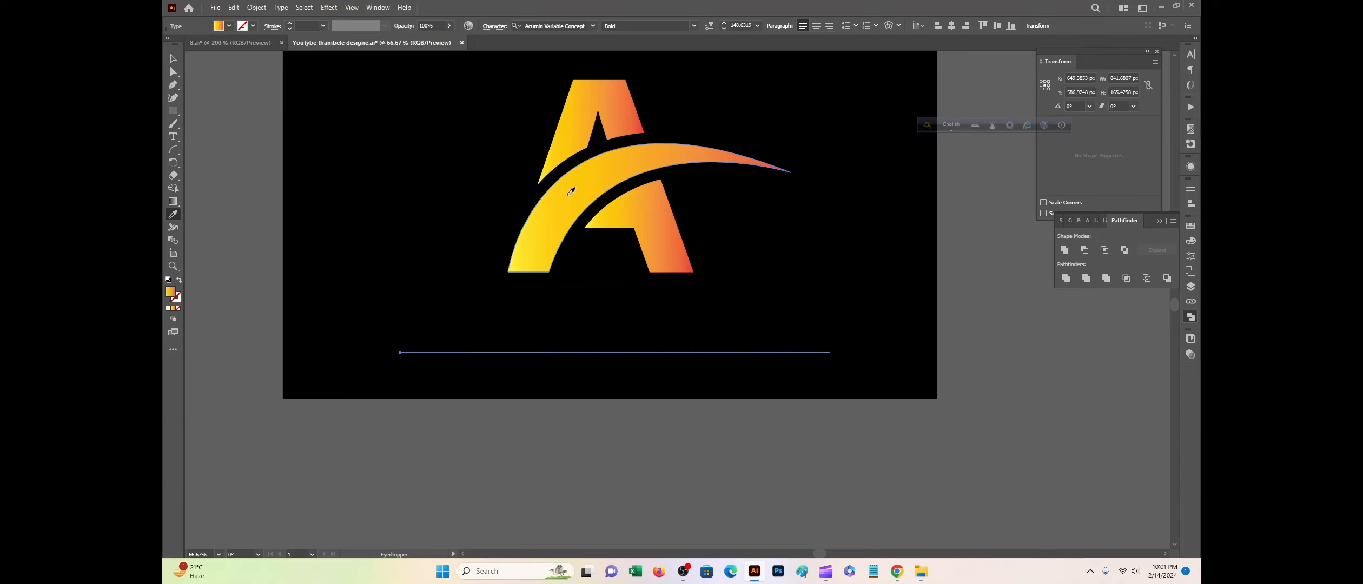
pyautogui.hotkey('ctrl', 'z')
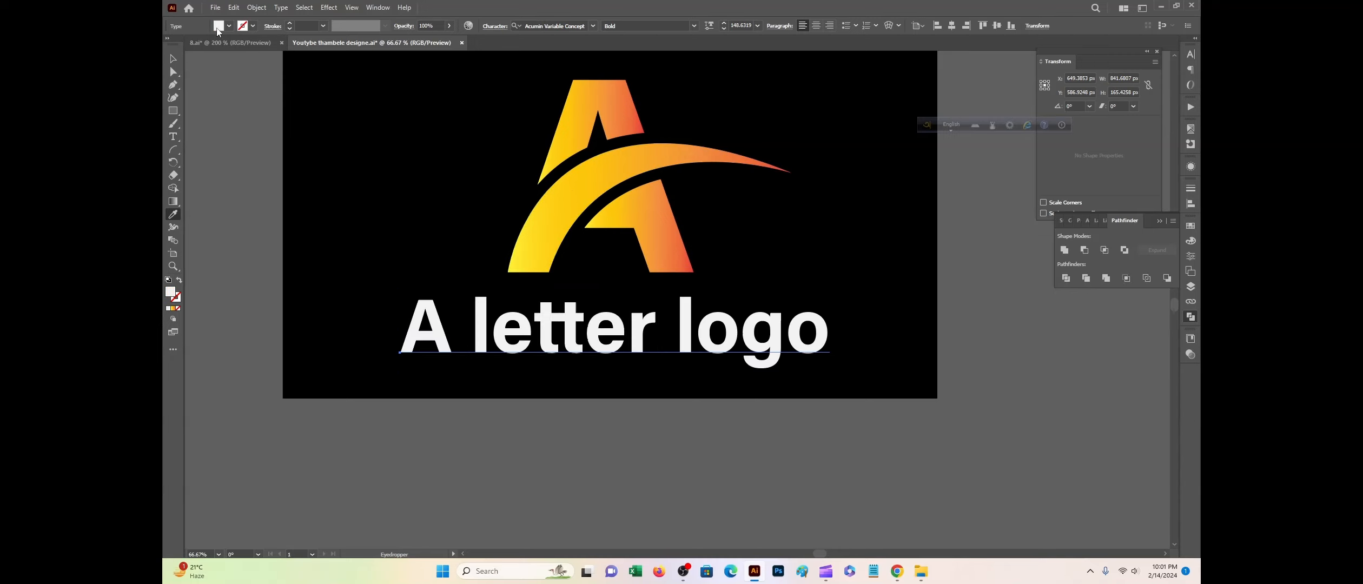
# Step: Expand the caption's object and fill into shapes and apply the mark's gradient to them with the Eyedropper
pyautogui.click(256, 8)
pyautogui.click(281, 152)
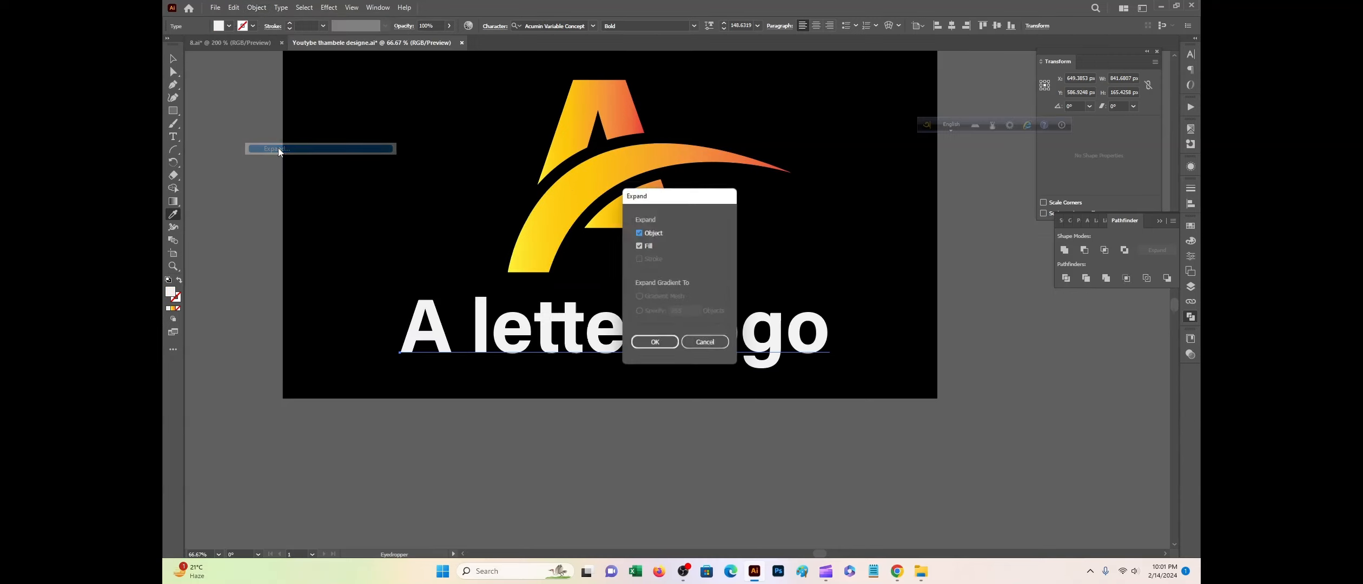
pyautogui.click(655, 345)
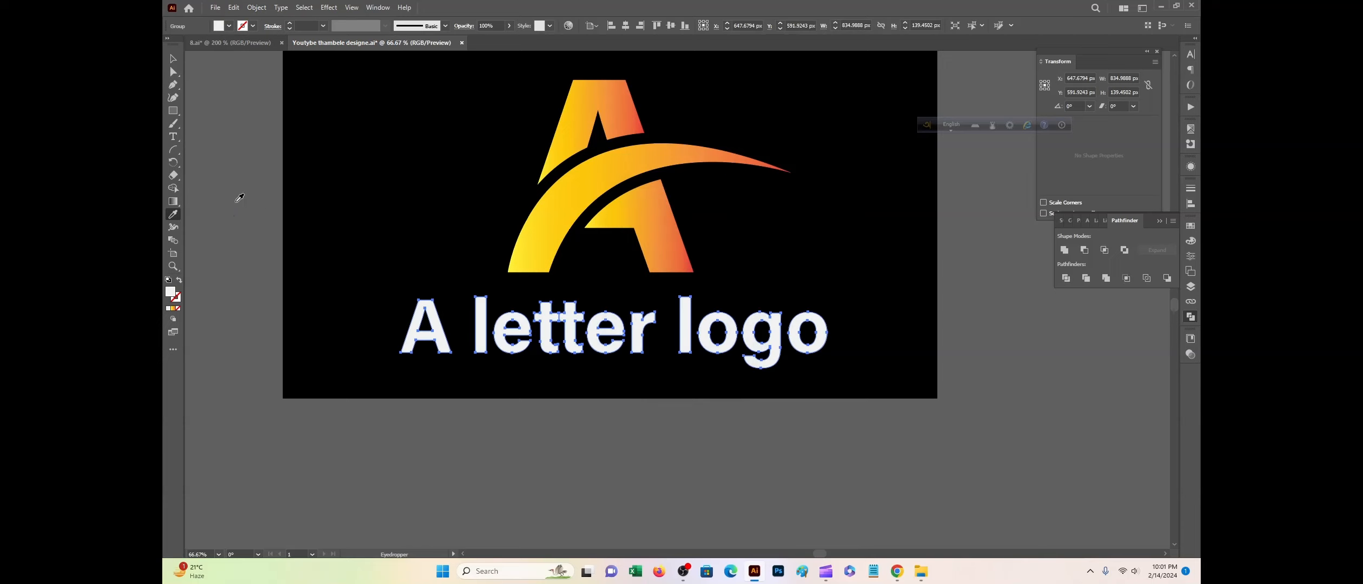
pyautogui.click(528, 198)
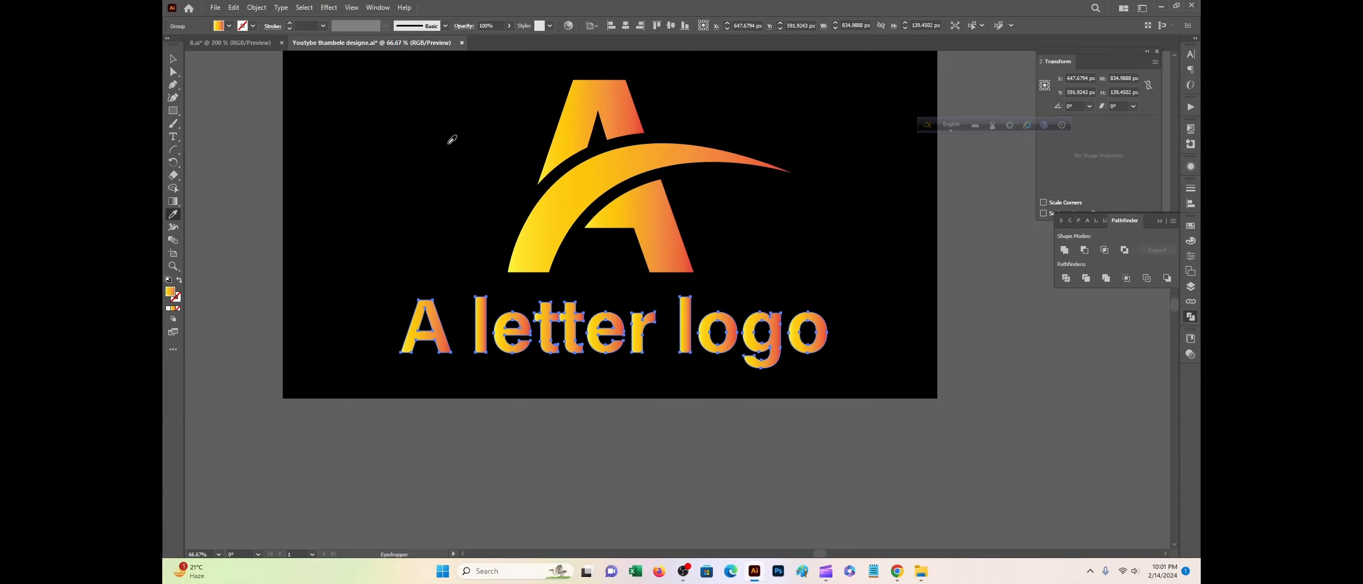
# Step: Redirect the gradient on the caption's letters with the Gradient tool so it runs from yellow above to orange below
pyautogui.click(174, 62)
pyautogui.scroll(1, 322, 152)
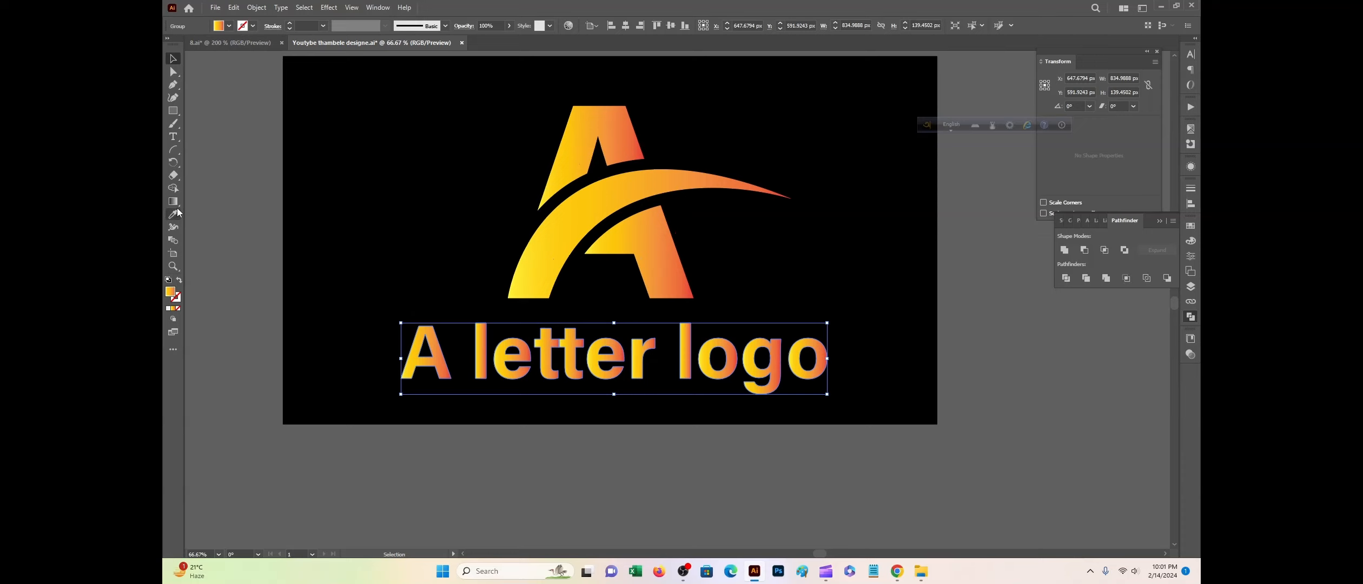
pyautogui.click(173, 201)
pyautogui.moveTo(763, 292)
pyautogui.mouseDown()
pyautogui.moveTo(798, 397)
pyautogui.moveTo(701, 422)
pyautogui.moveTo(764, 483)
pyautogui.moveTo(785, 480)
pyautogui.moveTo(746, 437)
pyautogui.mouseUp()
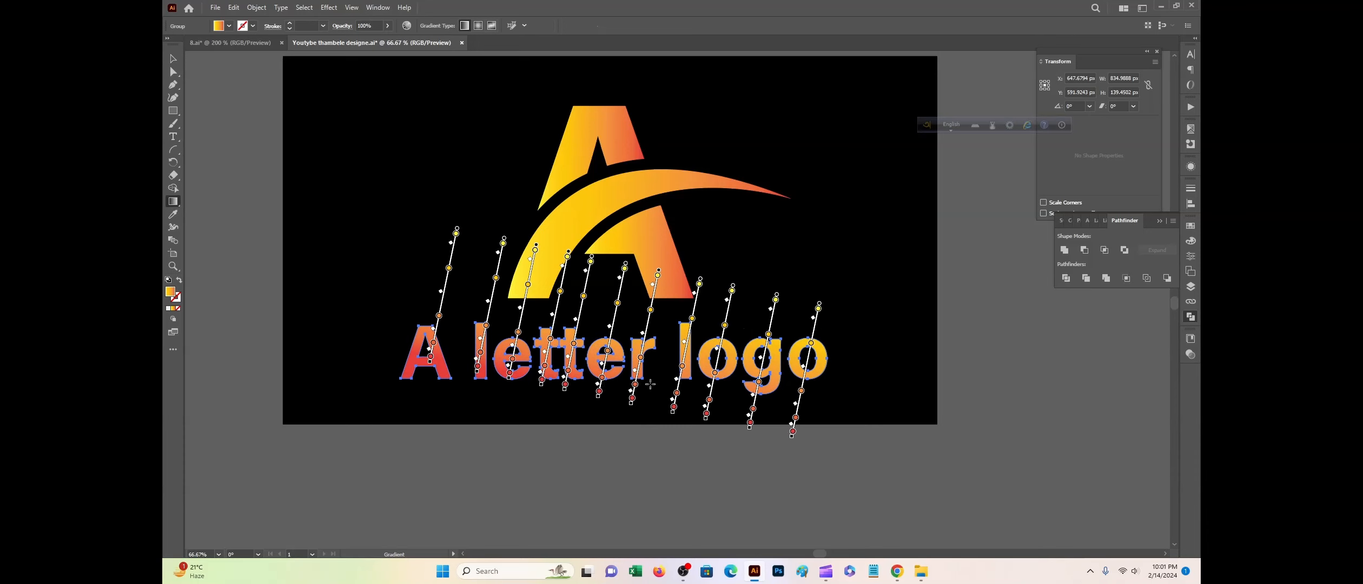
pyautogui.moveTo(518, 402); pyautogui.dragTo(654, 371)
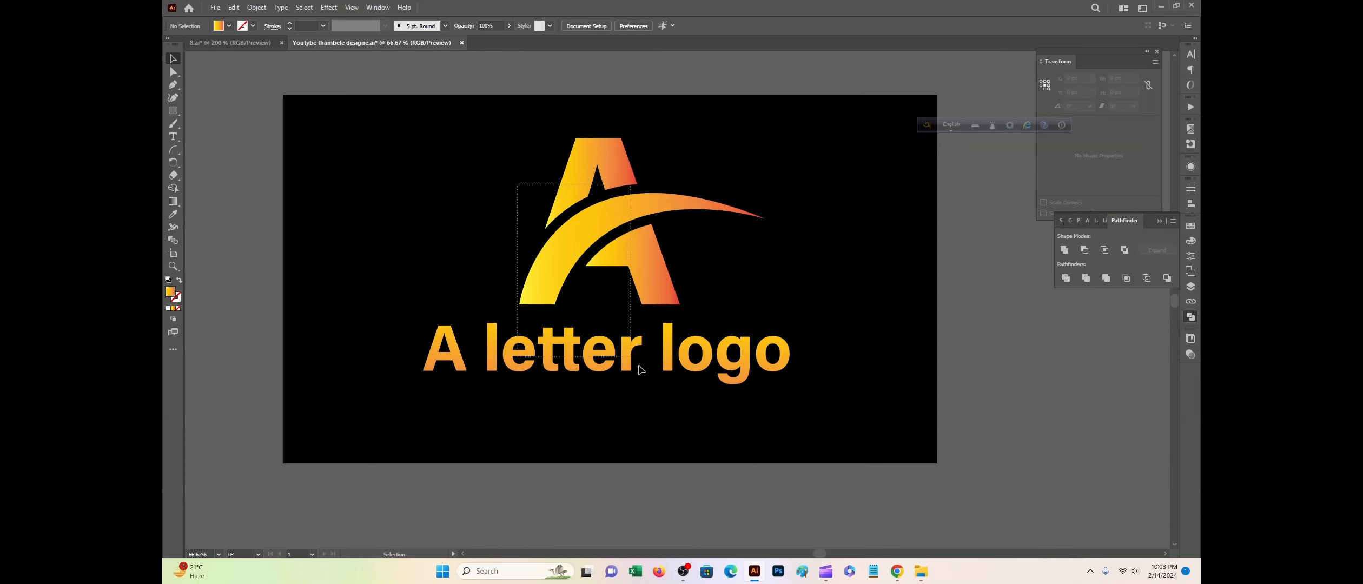
# Step: Switch from the gold logo mockup in Photoshop back to the logo document in Illustrator
pyautogui.click(639, 366)
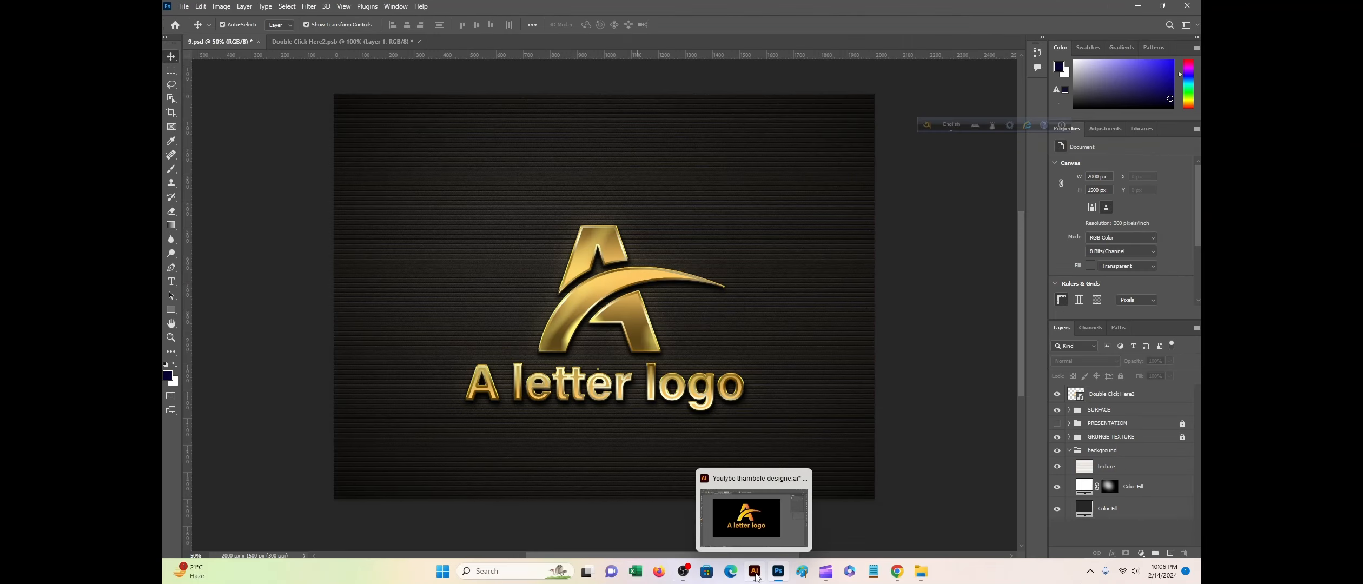
pyautogui.click(756, 533)
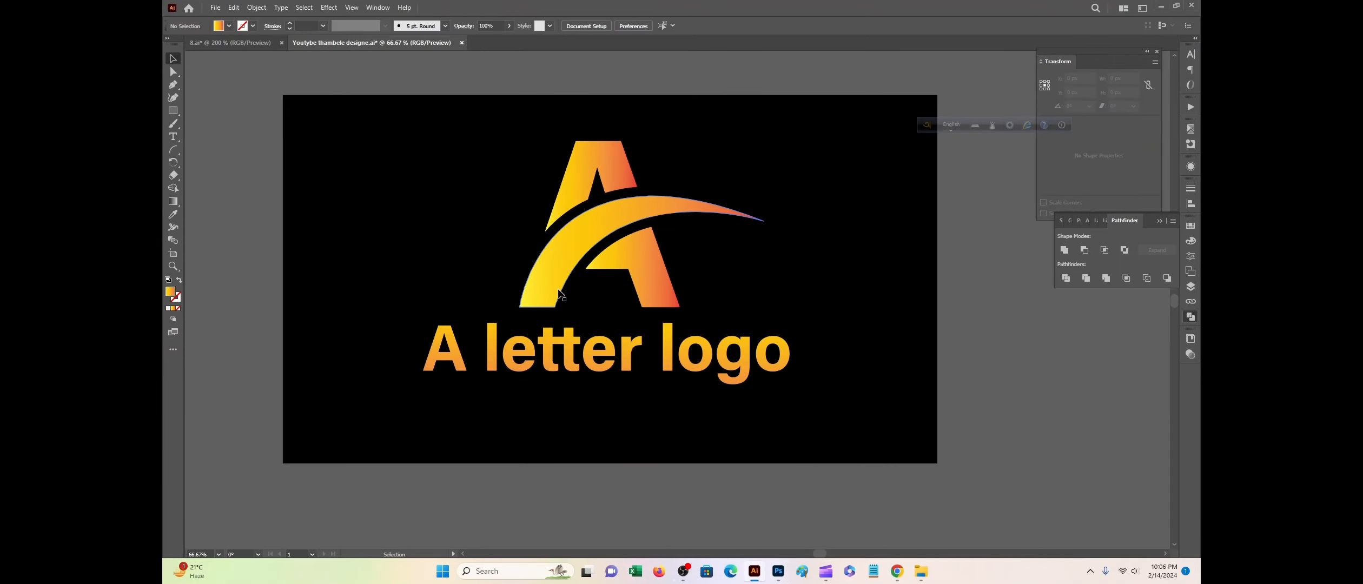